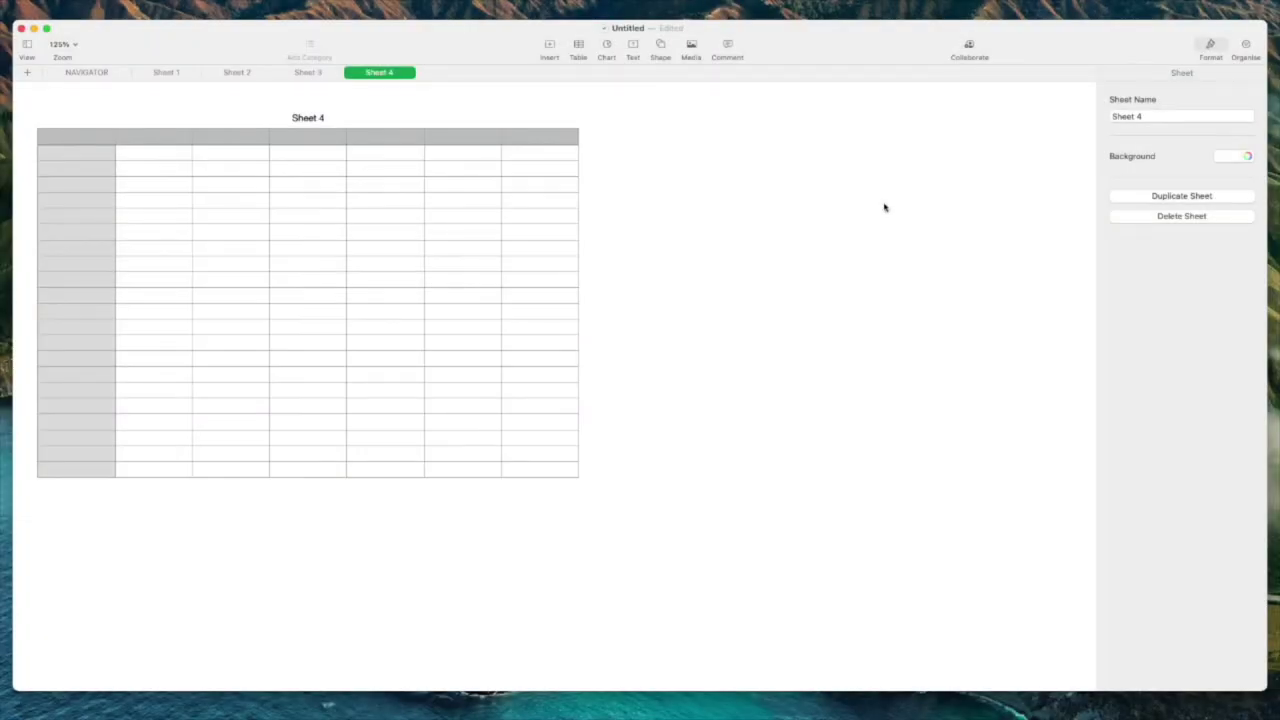
# - Flip through the NAVIGATOR and Sheet 1–4 tabs to review the workbook
pyautogui.click(485, 42)
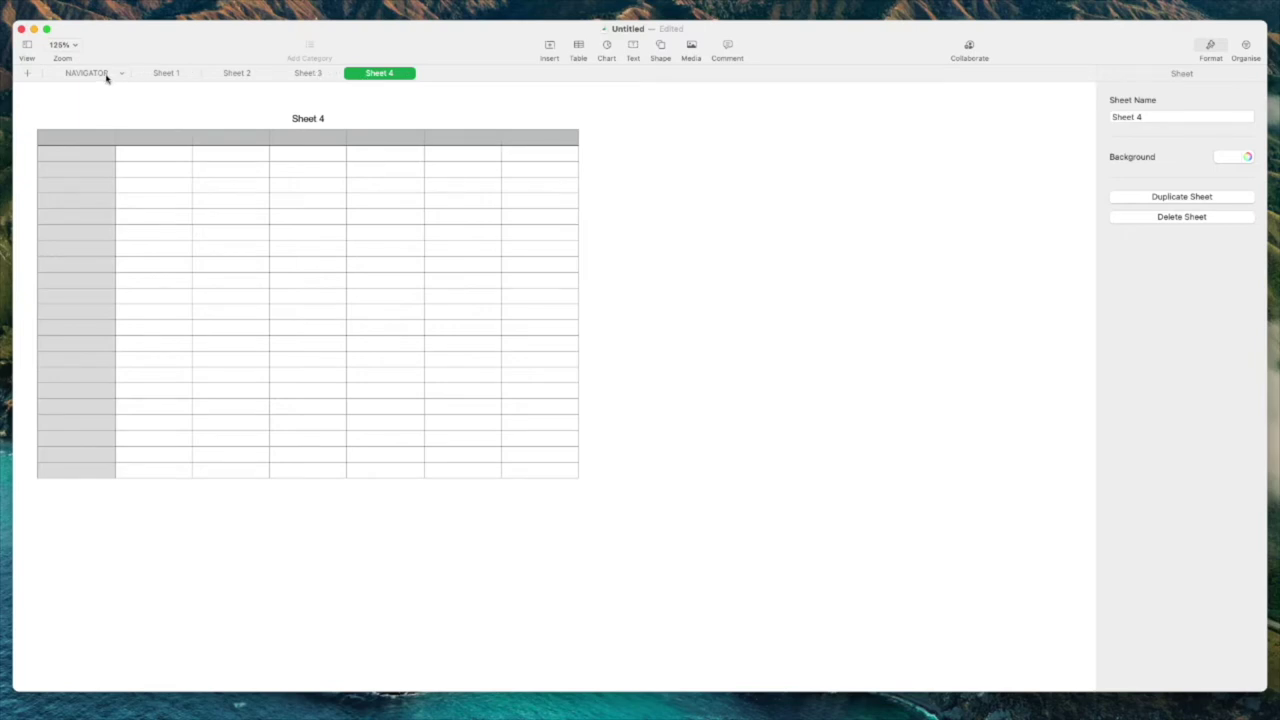
pyautogui.click(107, 78)
pyautogui.click(146, 78)
pyautogui.click(242, 80)
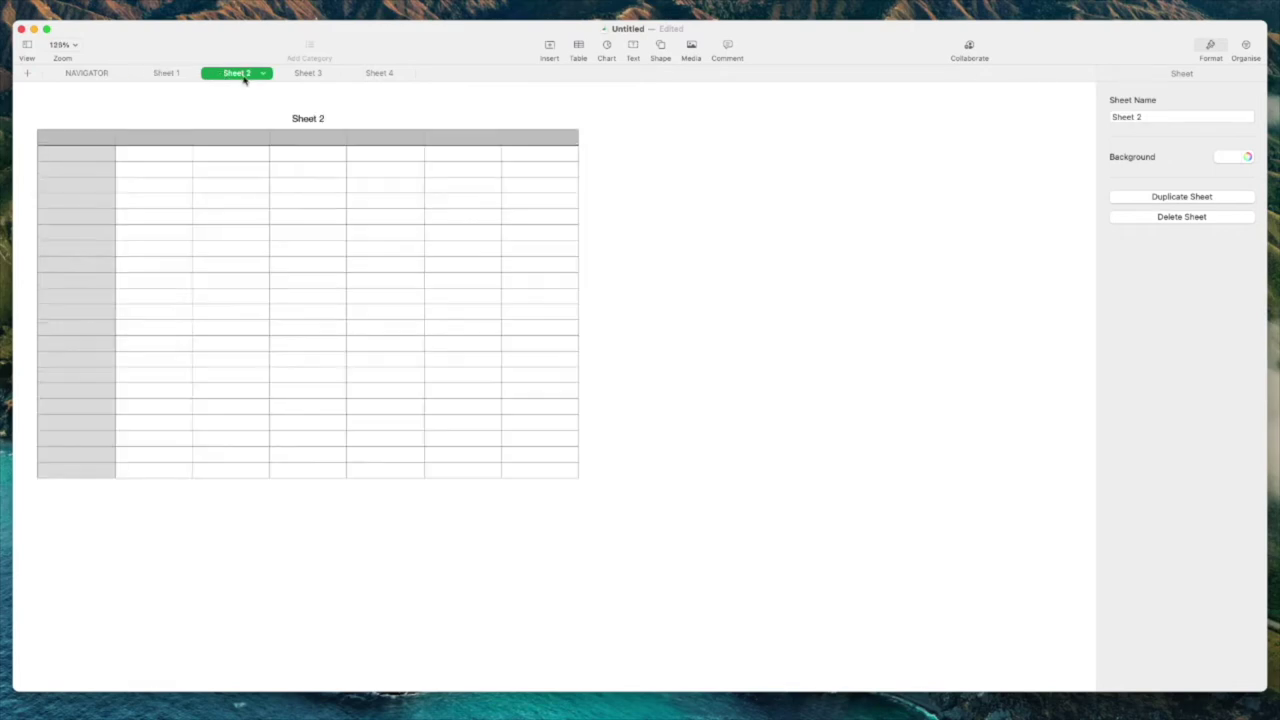
pyautogui.click(316, 77)
pyautogui.click(365, 77)
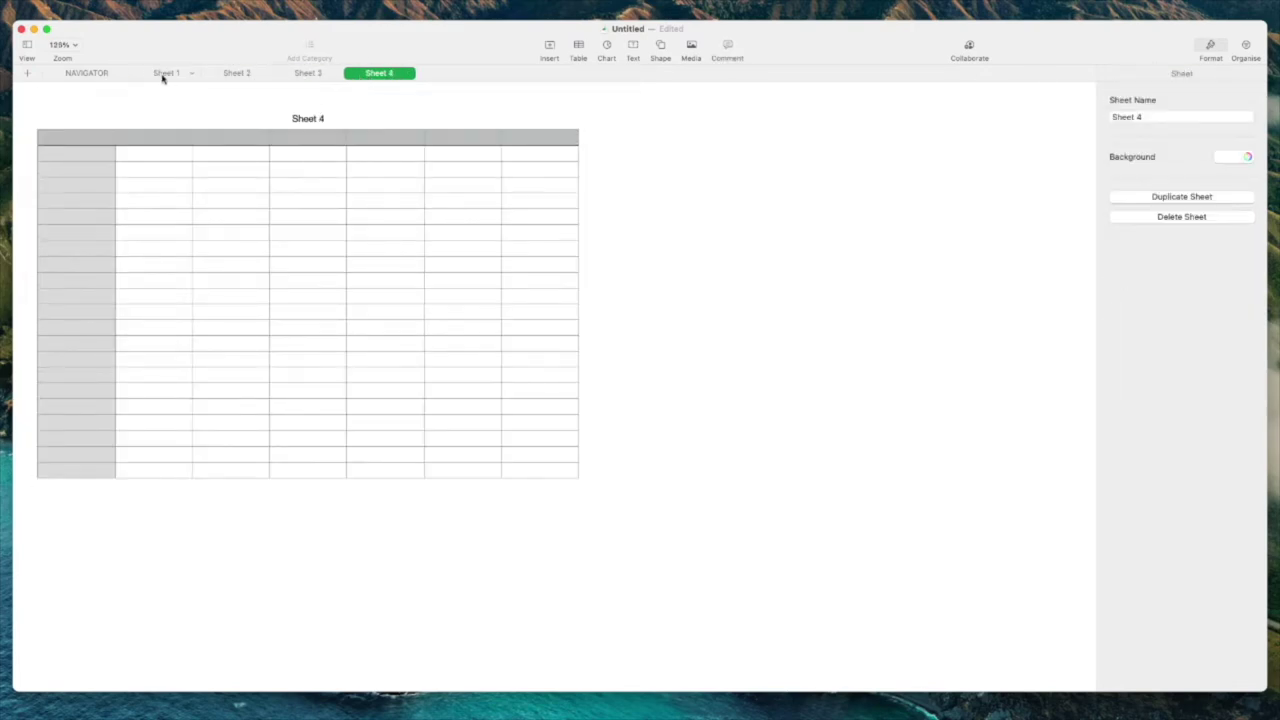
pyautogui.click(162, 76)
pyautogui.click(236, 76)
pyautogui.click(306, 76)
pyautogui.click(378, 76)
# - Trim the NAVIGATOR table to about six rows, just below the Sheet 1–4 list
pyautogui.click(101, 76)
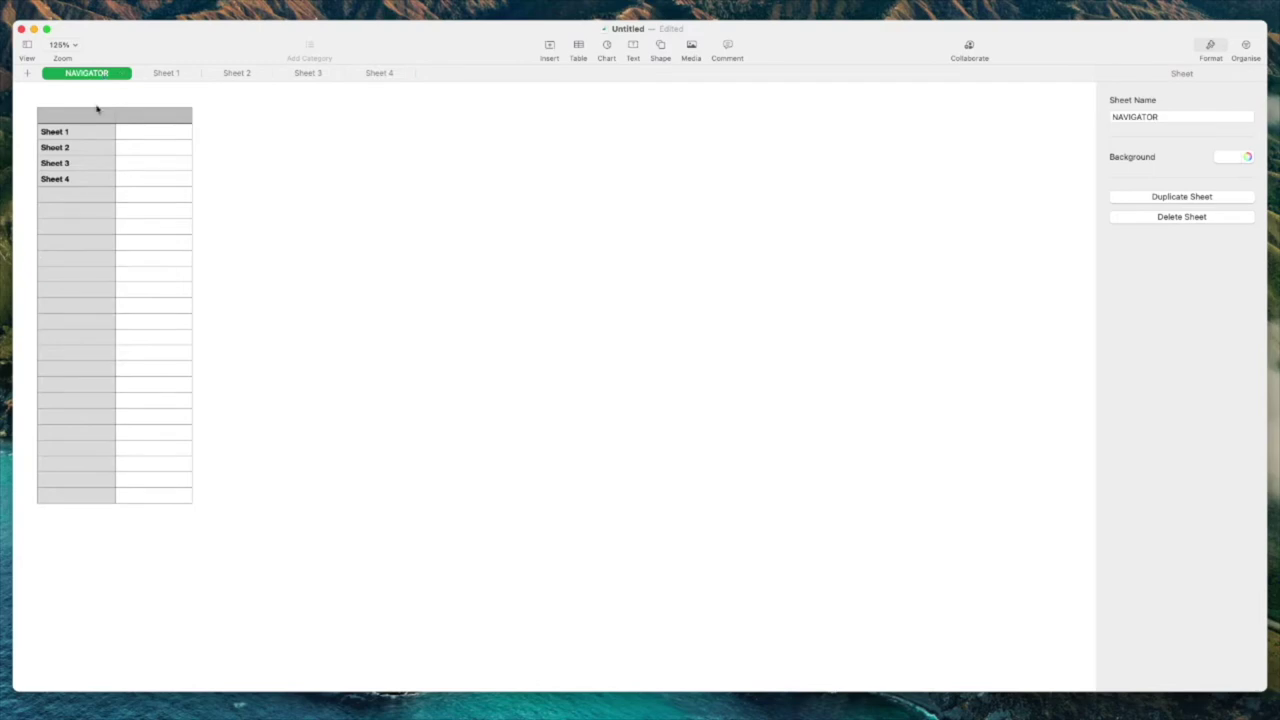
pyautogui.click(89, 466)
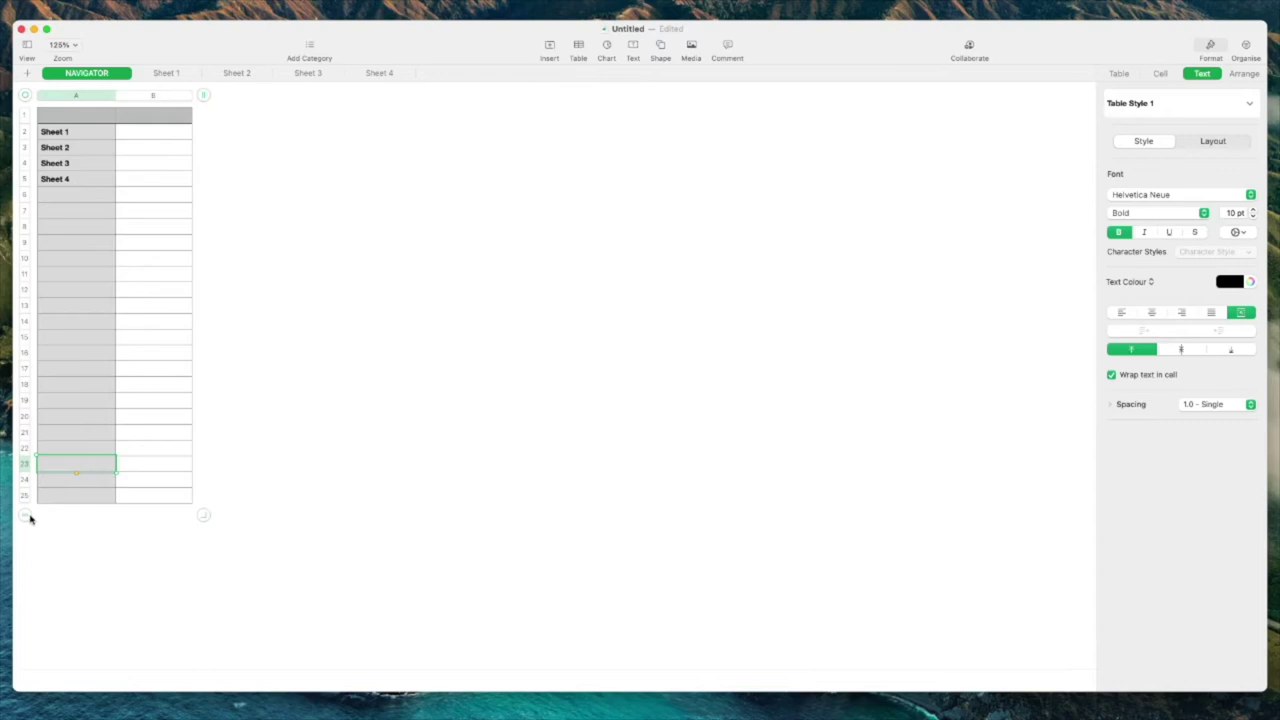
pyautogui.moveTo(25, 515); pyautogui.dragTo(56, 218)
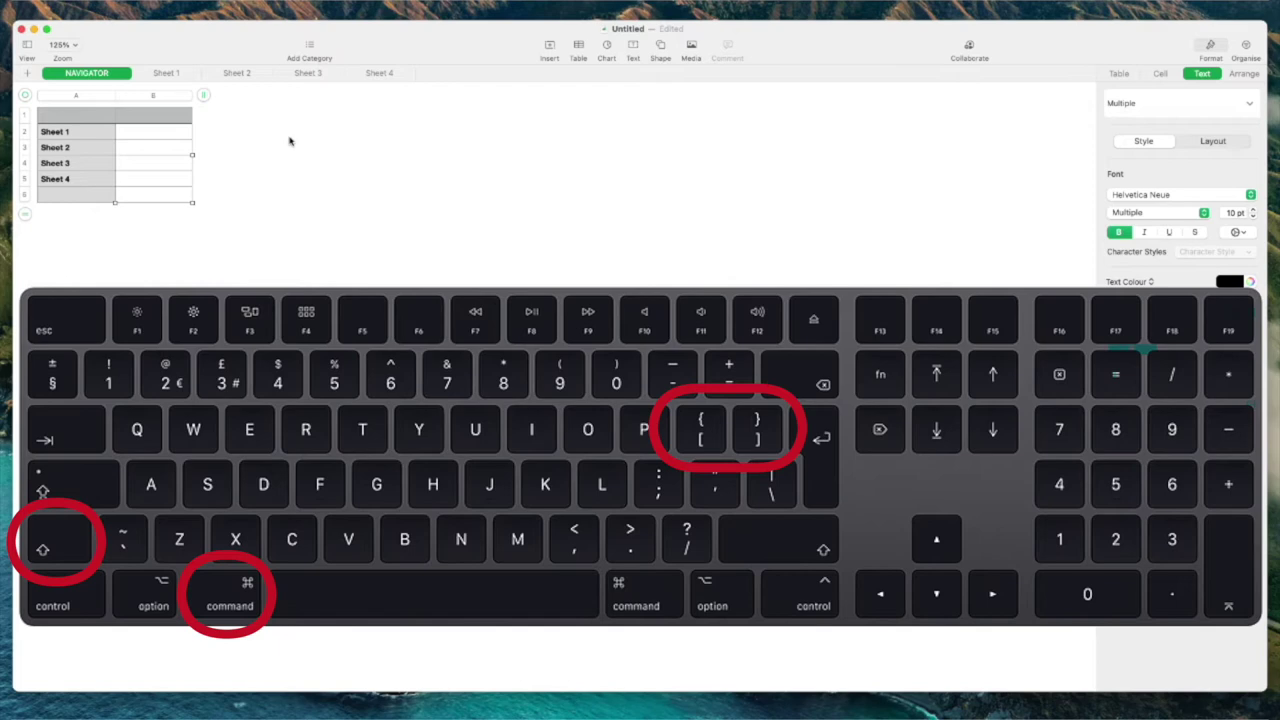
# - Cycle through the sheets with Shift+Command+] and [, then settle on Sheet 4
pyautogui.press('super+shift+bracketright')
pyautogui.press('super+shift+bracketright')
pyautogui.press('super+shift+bracketright')
pyautogui.press('super+shift+bracketright')
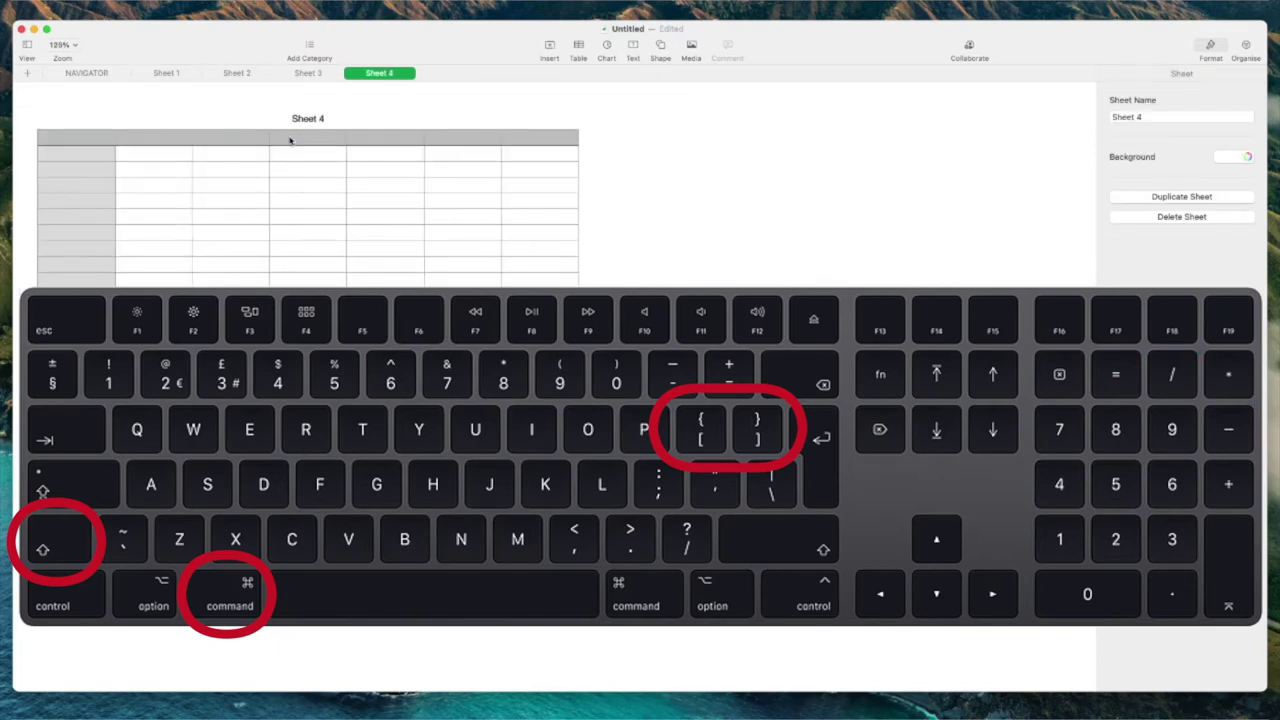
pyautogui.press('super+shift+bracketright')
pyautogui.press('super+shift+bracketright')
pyautogui.press('super+shift+bracketleft')
pyautogui.press('super+shift+bracketright')
pyautogui.press('super+shift+bracketright')
pyautogui.press('super+shift+bracketright')
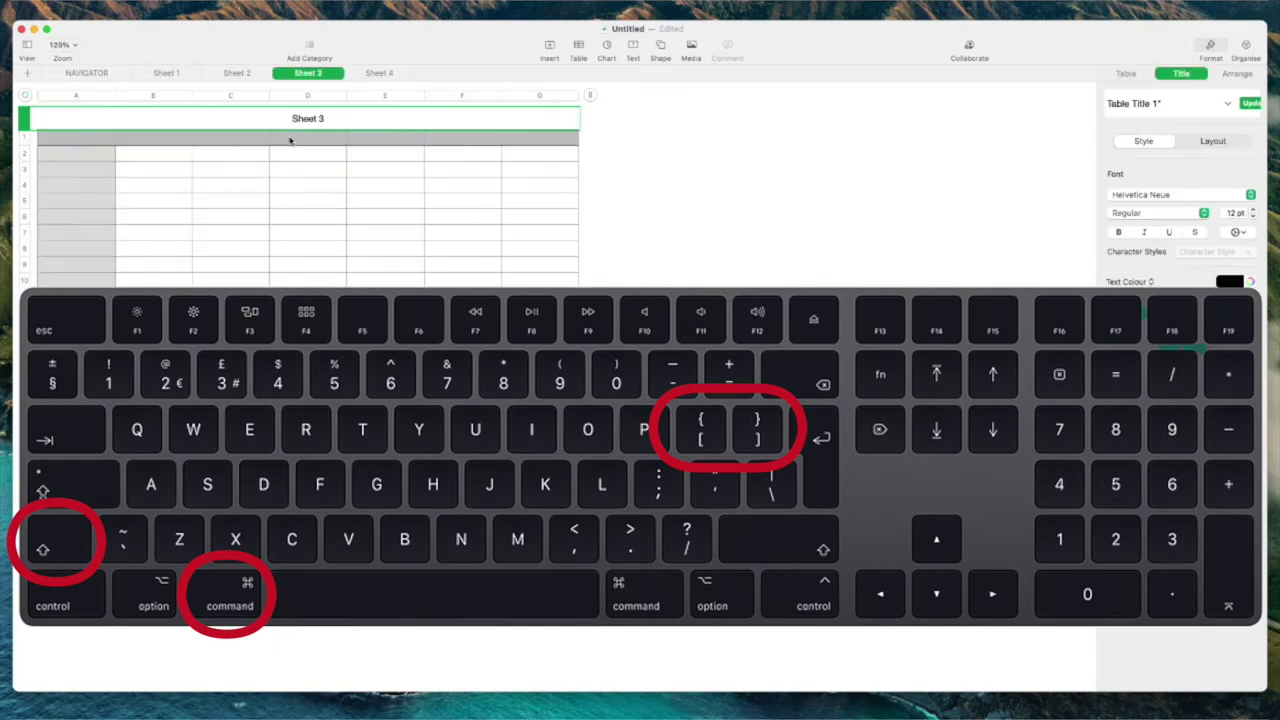
pyautogui.press('super+shift+bracketright')
pyautogui.press('super+shift+bracketleft')
pyautogui.press('super+shift+bracketleft')
pyautogui.press('super+shift+bracketleft')
pyautogui.press('super+shift+bracketleft')
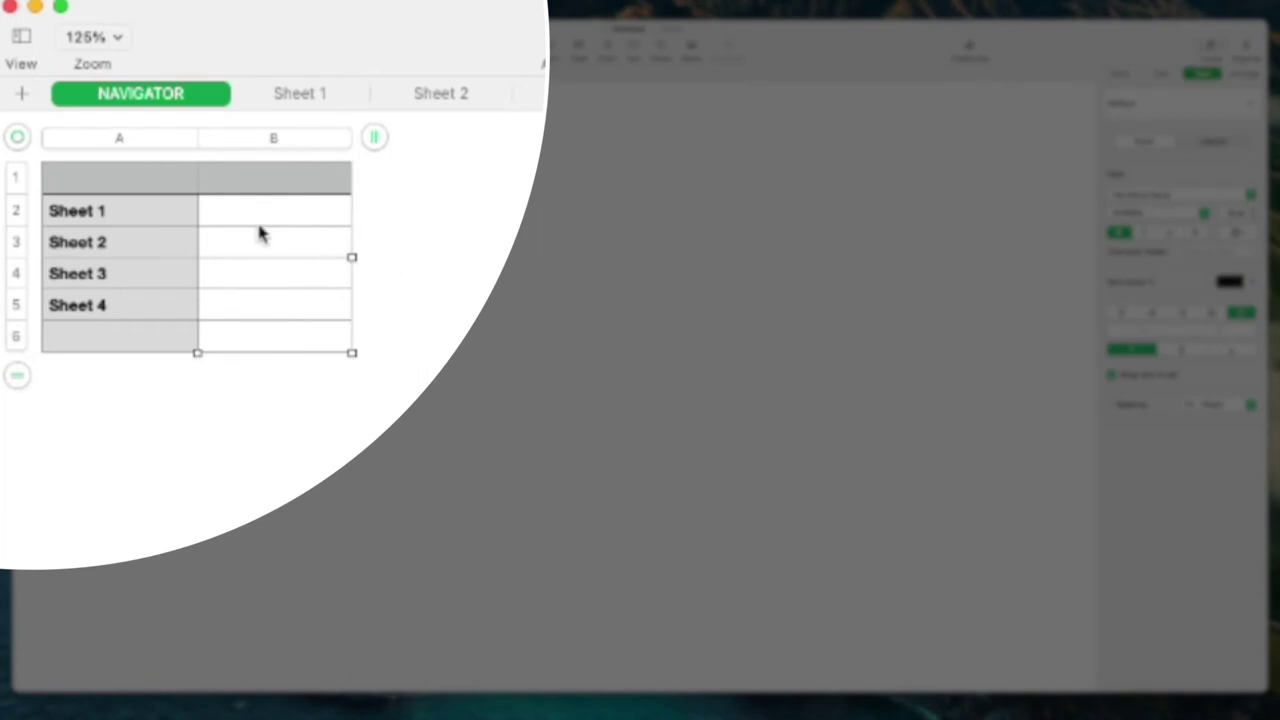
pyautogui.click(397, 218)
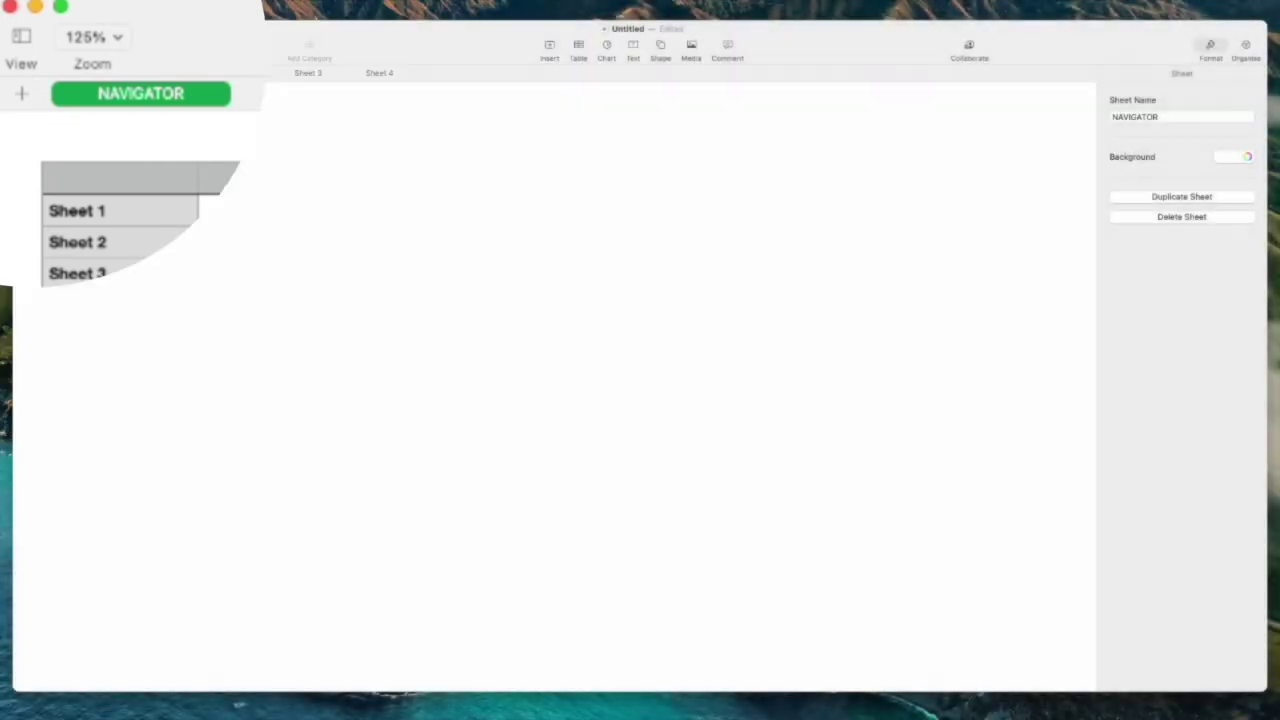
pyautogui.click(379, 74)
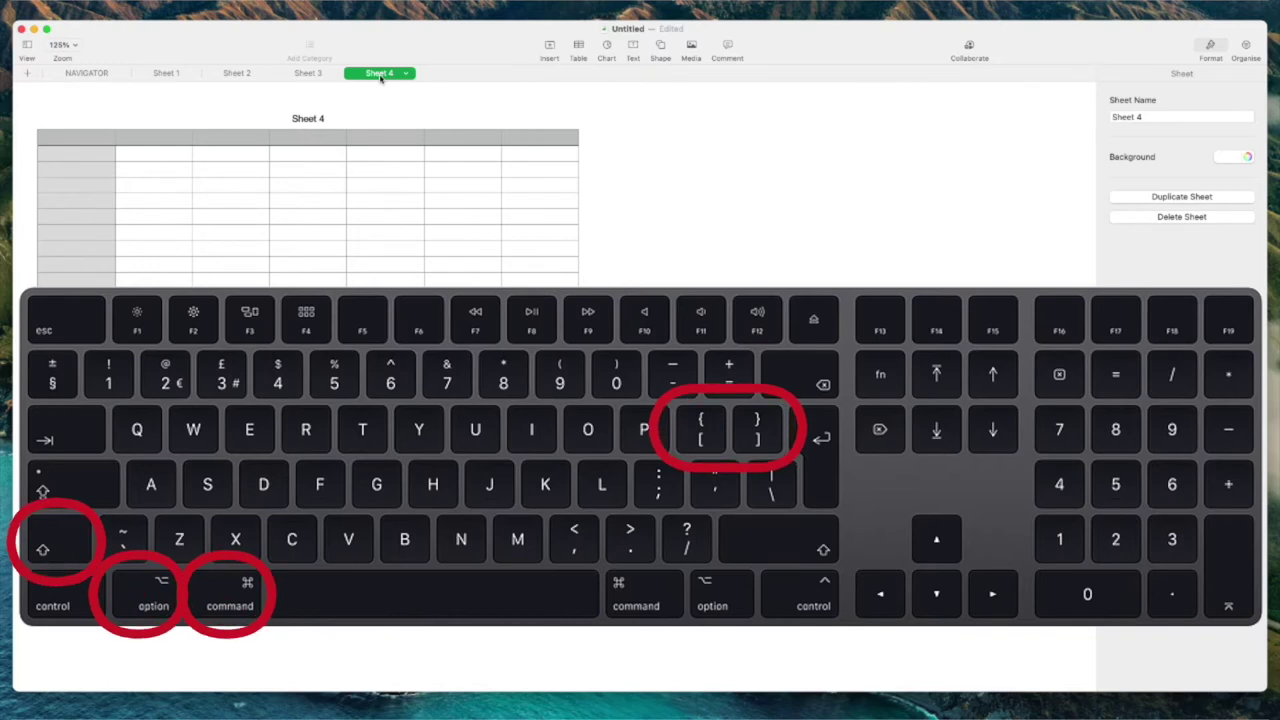
# - Toggle repeatedly between Sheet 4 and NAVIGATOR with Option+Shift+Command+[ and ]
pyautogui.press('alt+shift+super+bracketright')
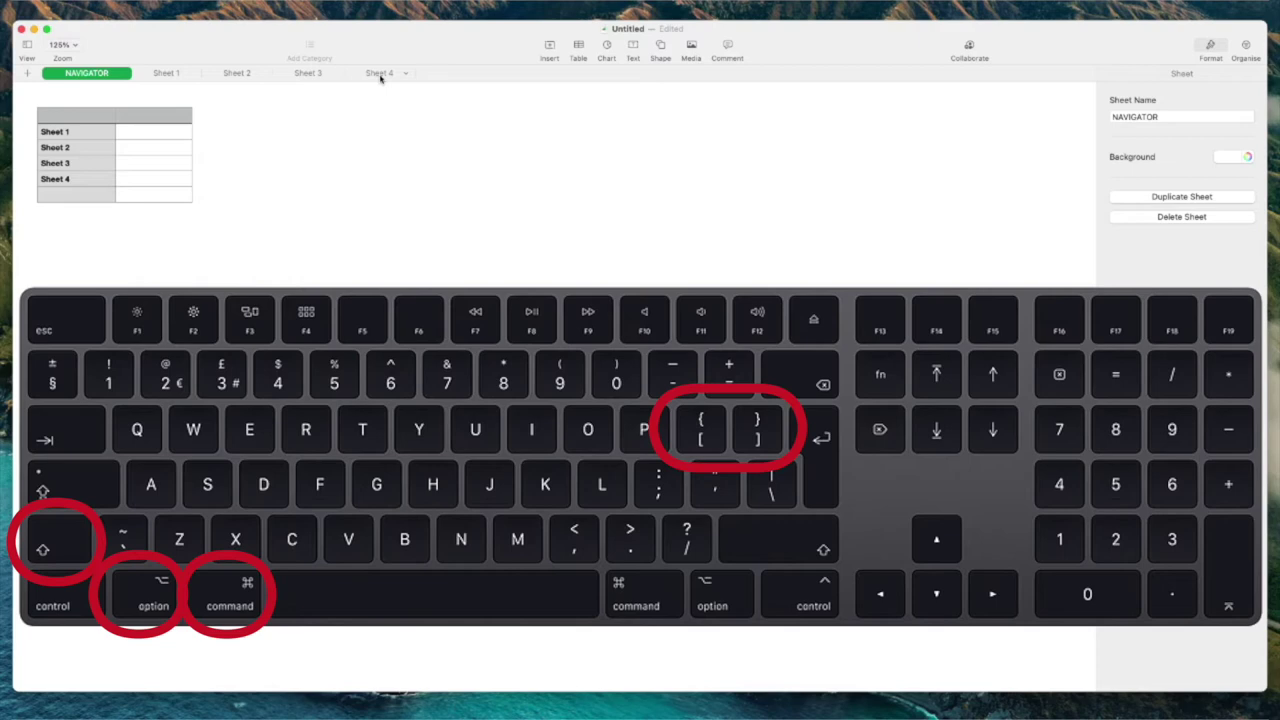
pyautogui.press('alt+shift+super+bracketleft')
pyautogui.press('alt+shift+super+bracketright')
pyautogui.press('alt+shift+super+bracketleft')
pyautogui.press('alt+shift+super+bracketright')
pyautogui.press('alt+shift+super+bracketleft')
pyautogui.press('alt+shift+super+bracketright')
pyautogui.press('alt+shift+super+bracketleft')
pyautogui.press('alt+shift+super+bracketright')
pyautogui.press('alt+shift+super+bracketleft')
pyautogui.press('alt+shift+super+bracketright')
pyautogui.press('alt+shift+super+bracketleft')
pyautogui.press('alt+shift+super+bracketright')
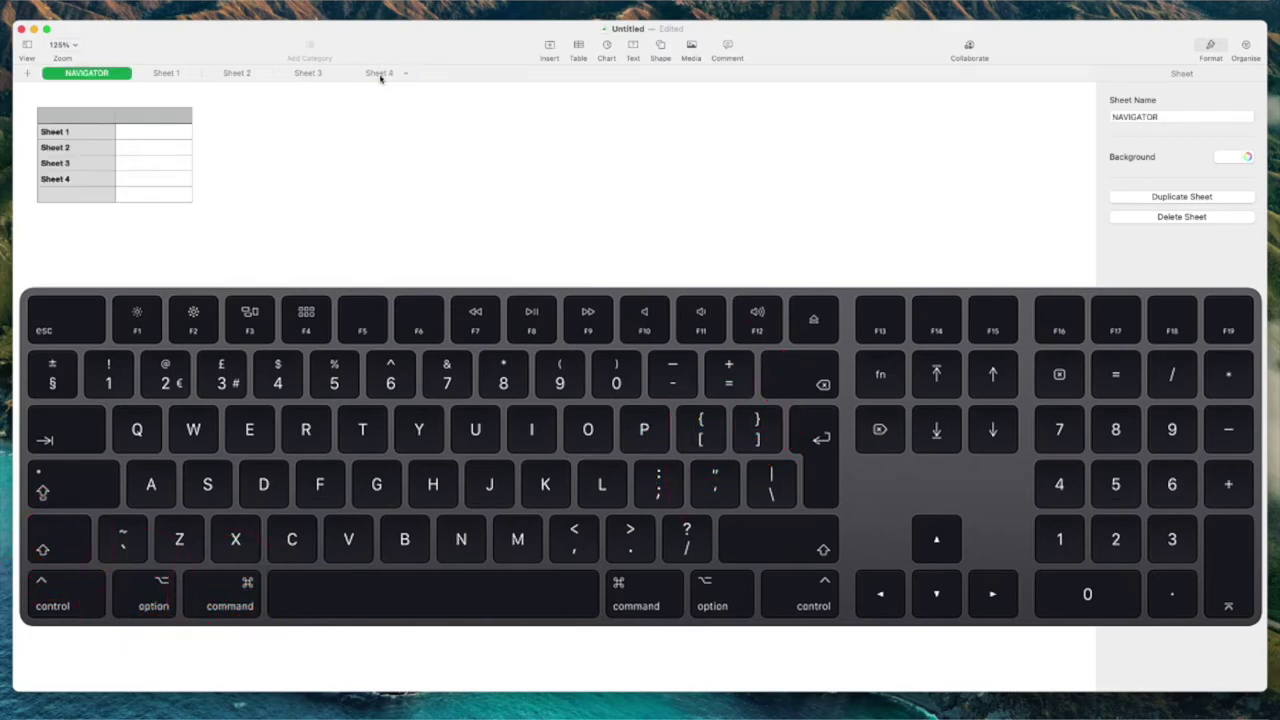
# - Return to Sheet 4, then toggle back to finish on the NAVIGATOR sheet
pyautogui.click(380, 75)
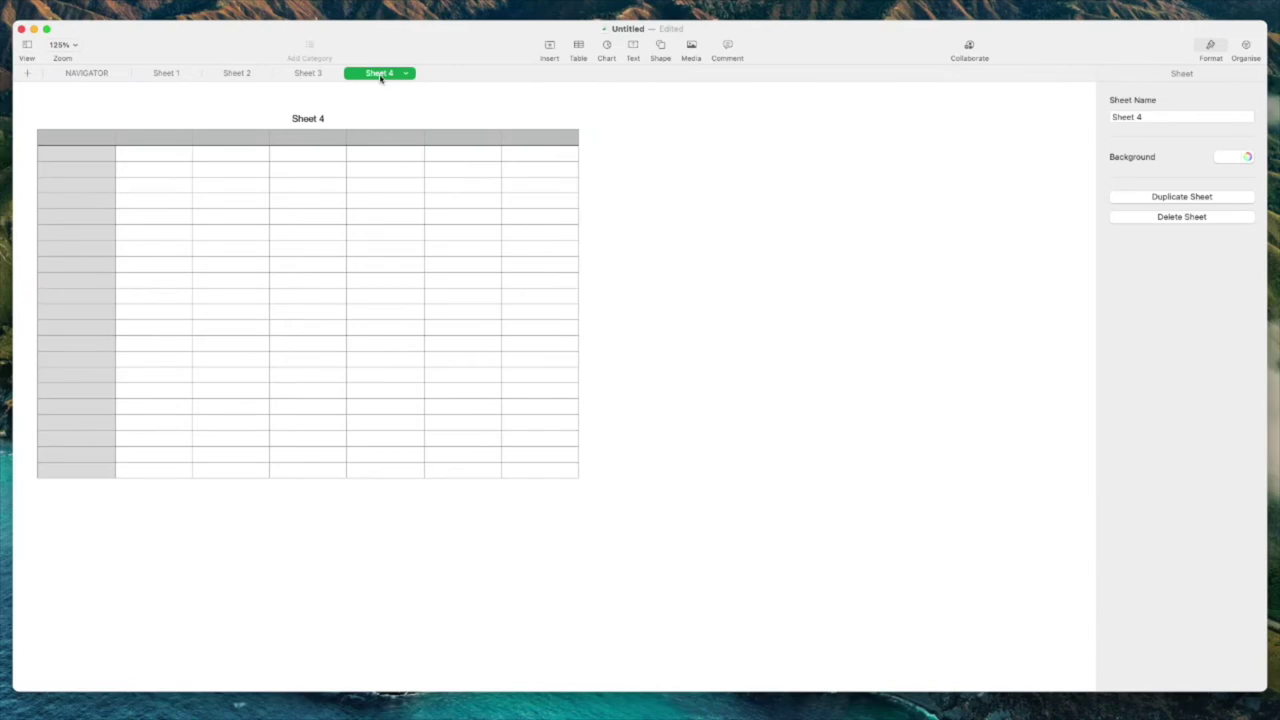
pyautogui.press('alt+shift+super+bracketleft')
pyautogui.press('alt+shift+super+bracketright')
pyautogui.press('alt+shift+super+bracketleft')
pyautogui.press('alt+shift+super+bracketright')
pyautogui.press('alt+shift+super+bracketleft')
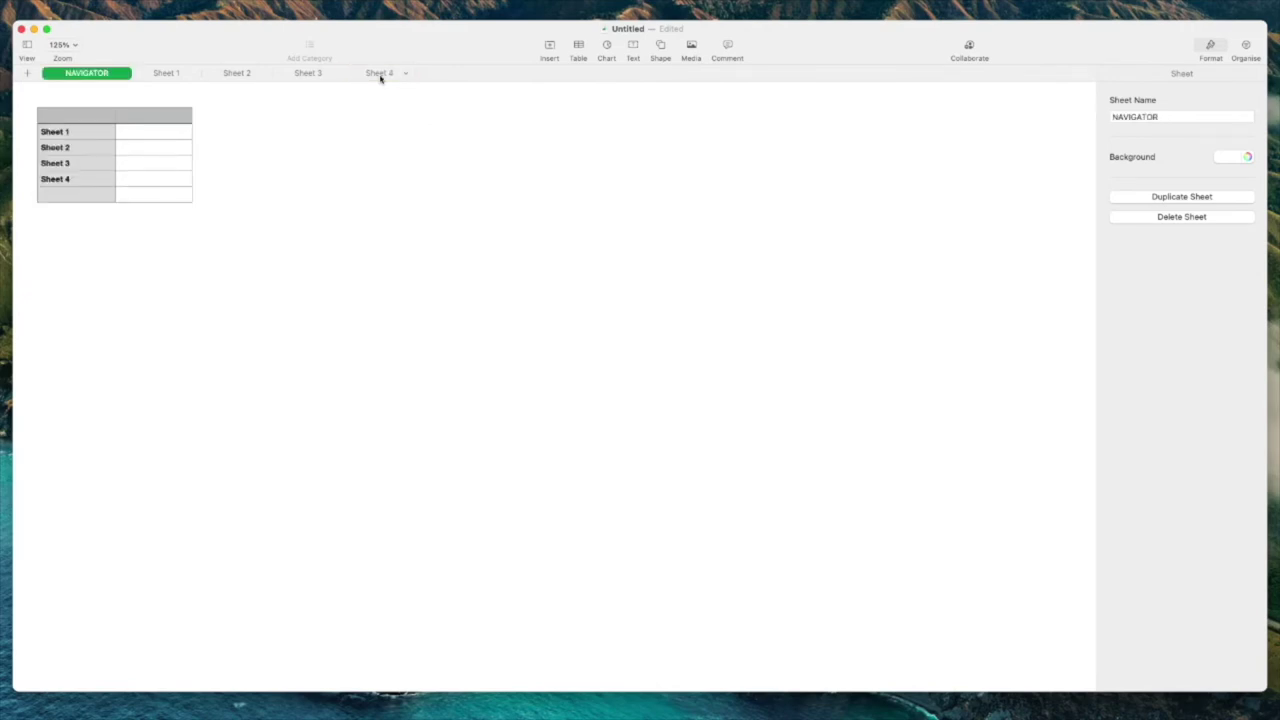
# - Insert a plain table on Sheet 1 and shrink it to one column and row
pyautogui.click(166, 73)
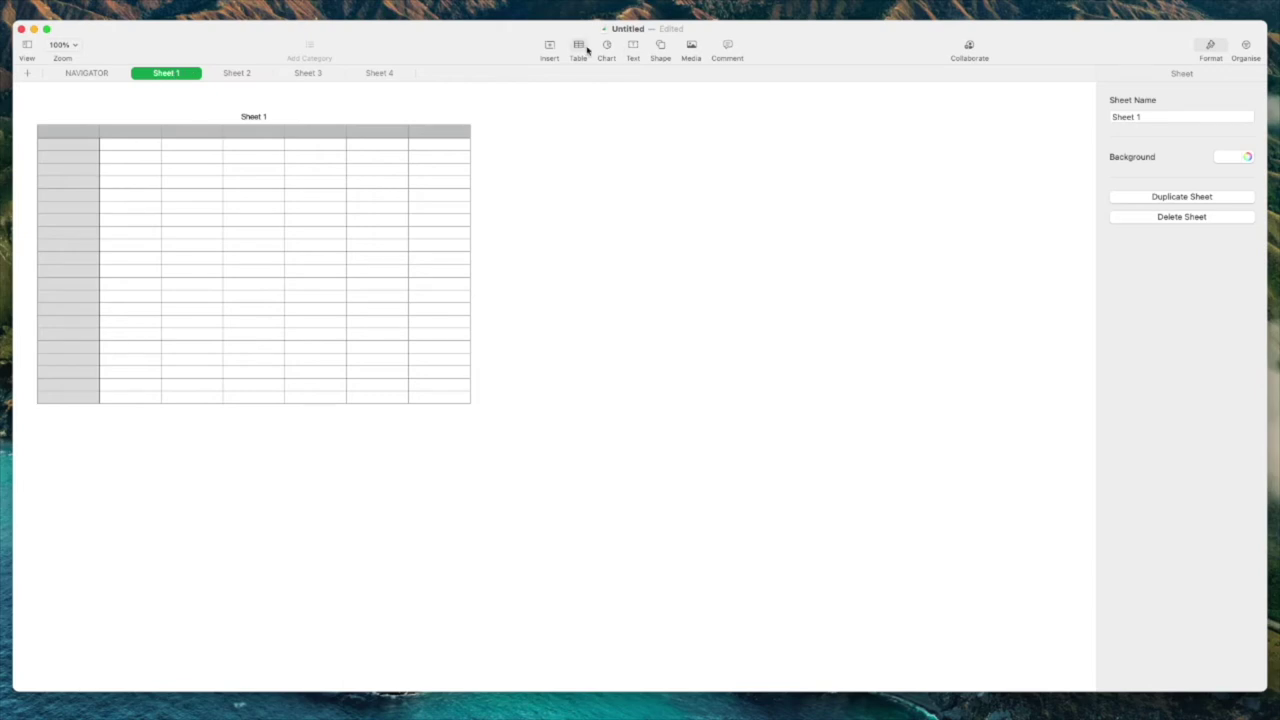
pyautogui.click(584, 50)
pyautogui.click(560, 148)
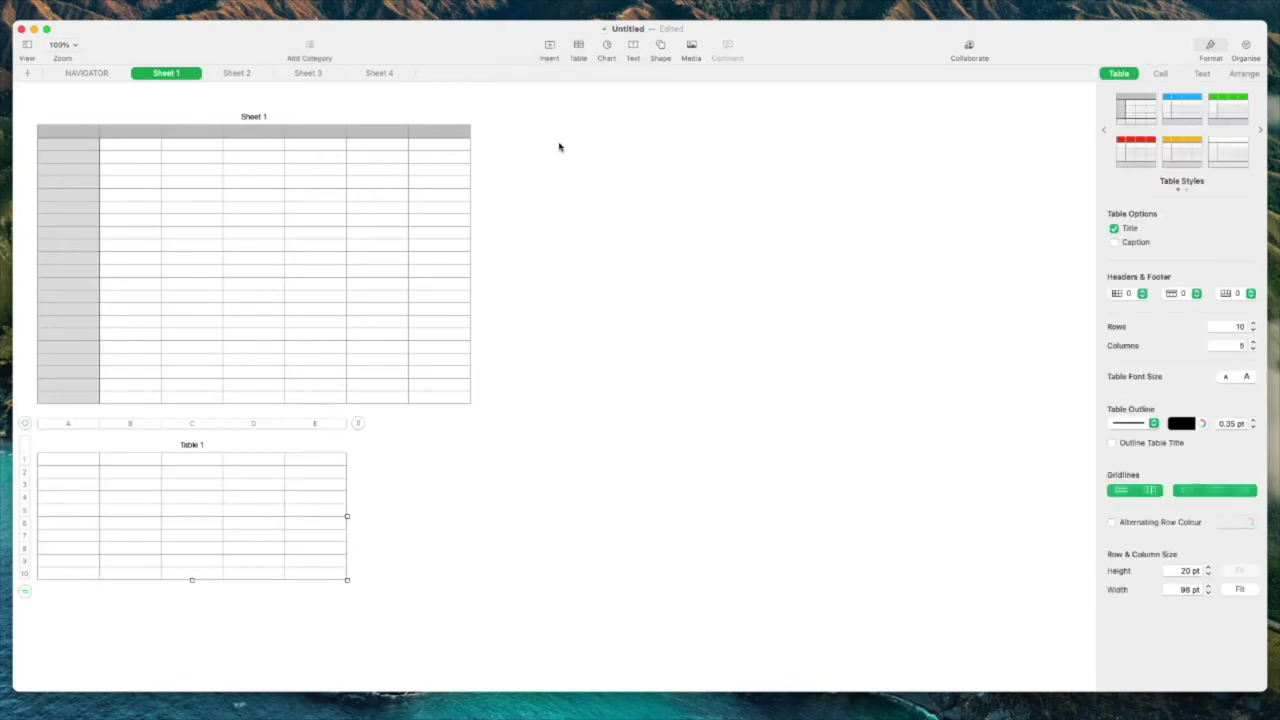
pyautogui.moveTo(360, 425); pyautogui.dragTo(112, 425)
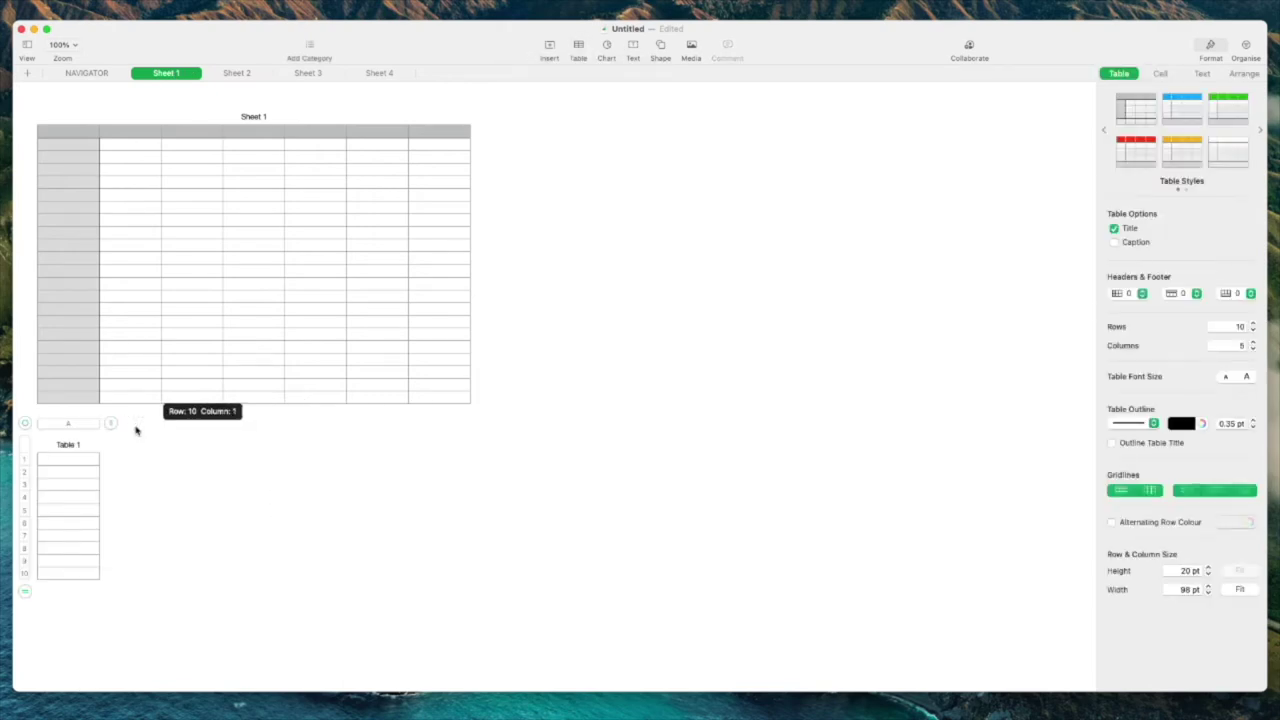
pyautogui.moveTo(25, 590); pyautogui.dragTo(40, 478)
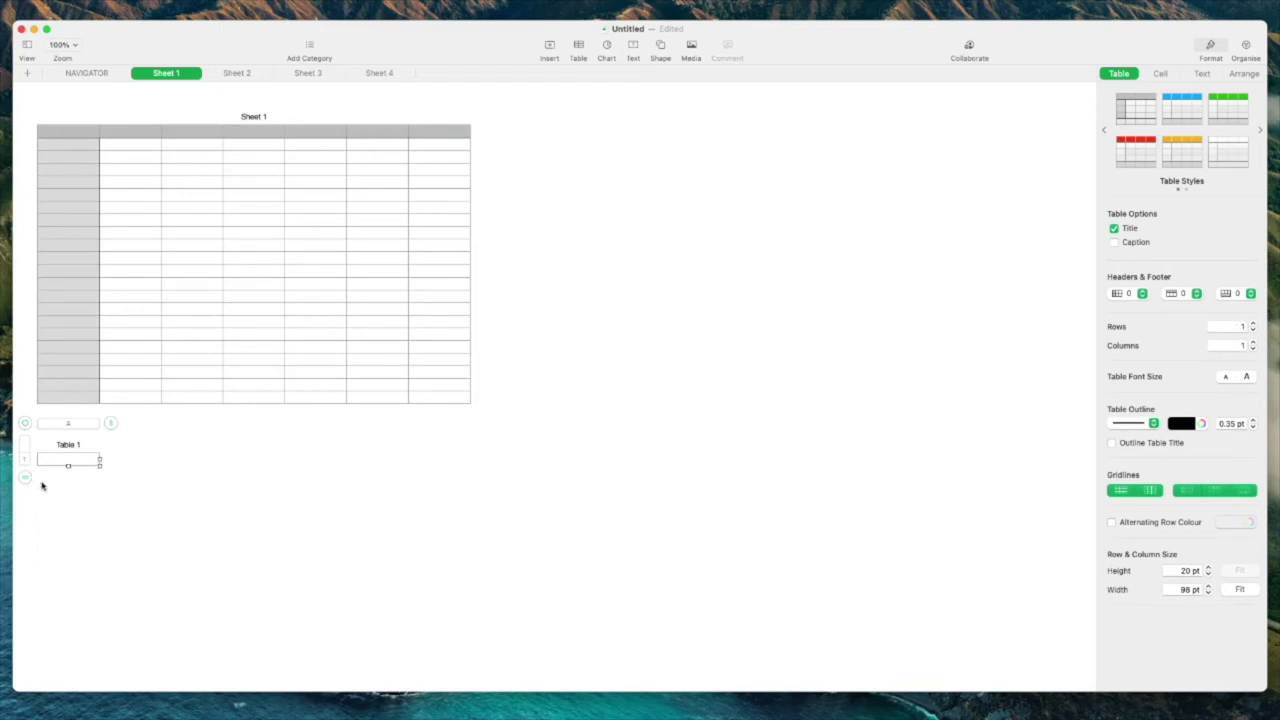
# - Delete the table's title and enter NAVIGATOR in its single cell
pyautogui.click(76, 446)
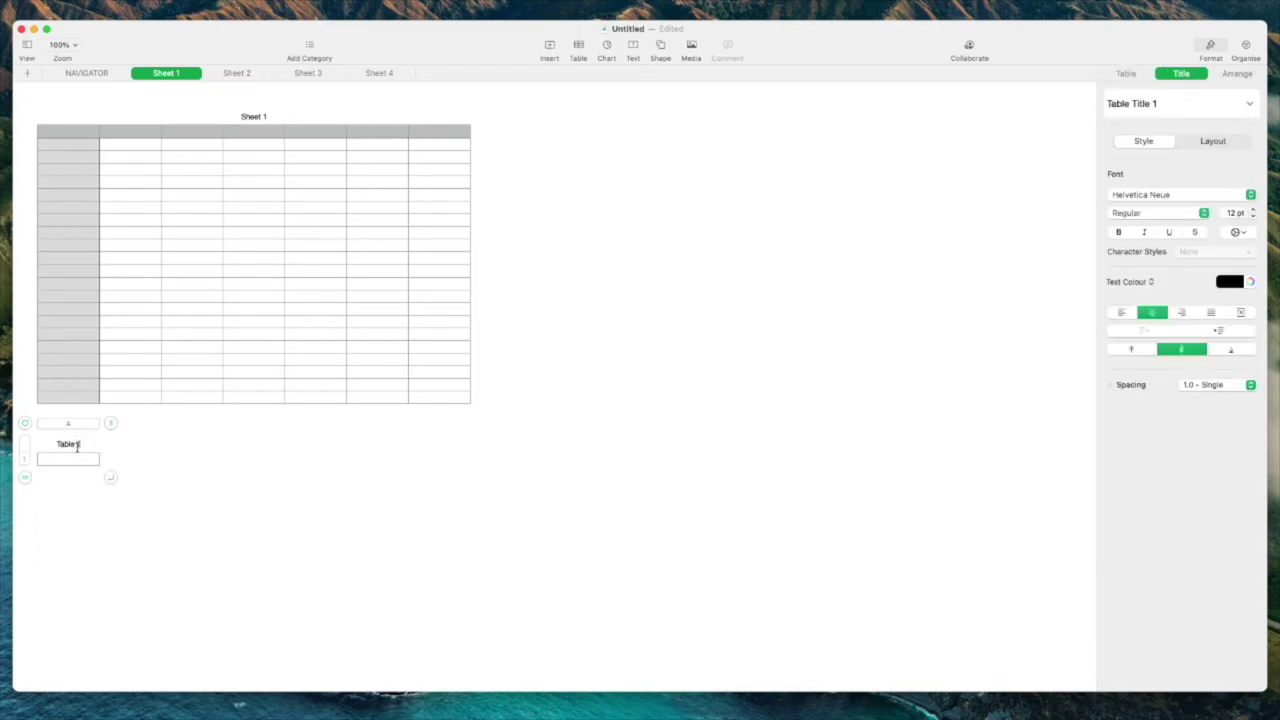
pyautogui.tripleClick(76, 446)
pyautogui.press('BackSpace')
pyautogui.click(63, 458)
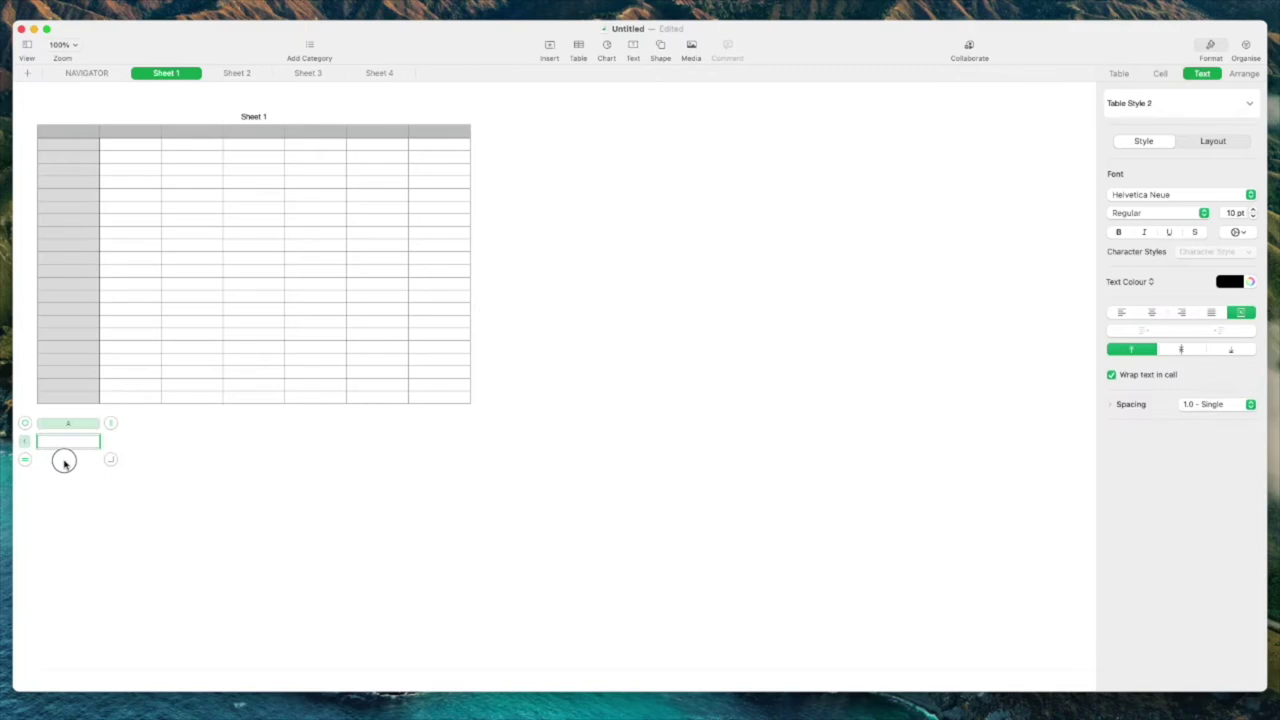
pyautogui.click(68, 442)
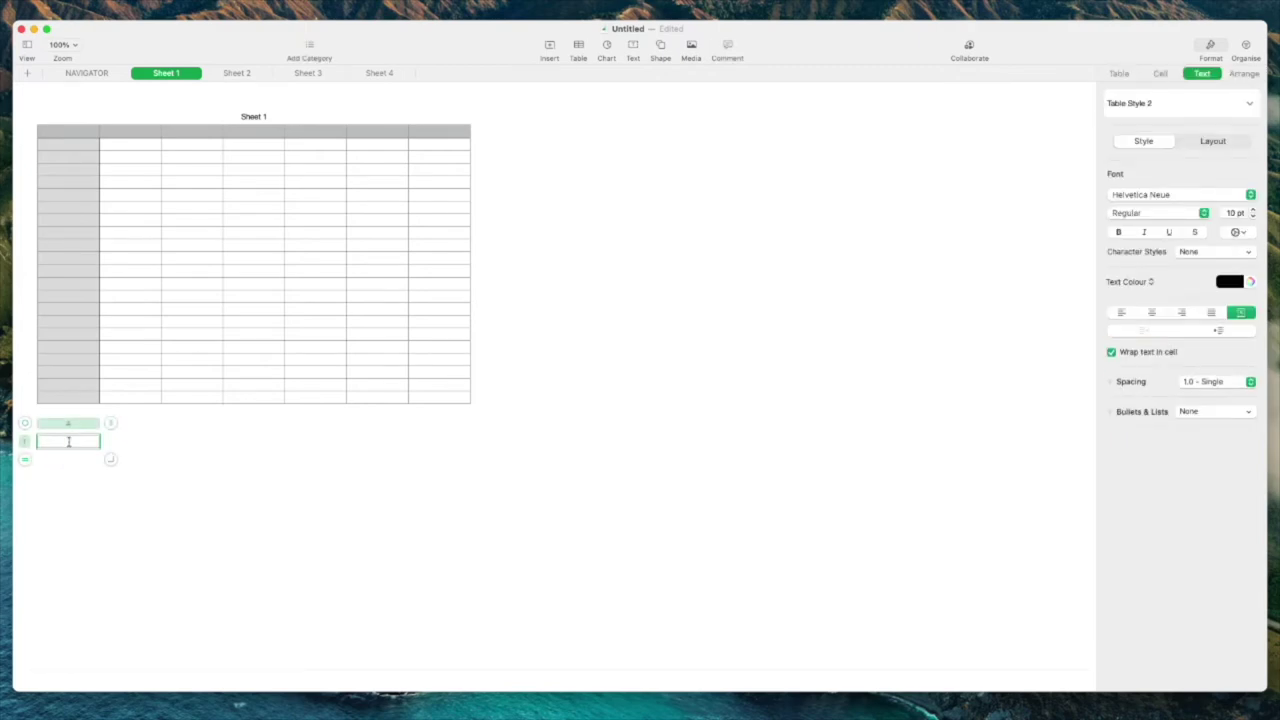
pyautogui.write('NAVIGA')
pyautogui.press('BackSpace')
pyautogui.press('BackSpace')
pyautogui.press('BackSpace')
pyautogui.write('ATOR')
# - Make the NAVIGATOR cell text bold at 15 pt
pyautogui.click(114, 474)
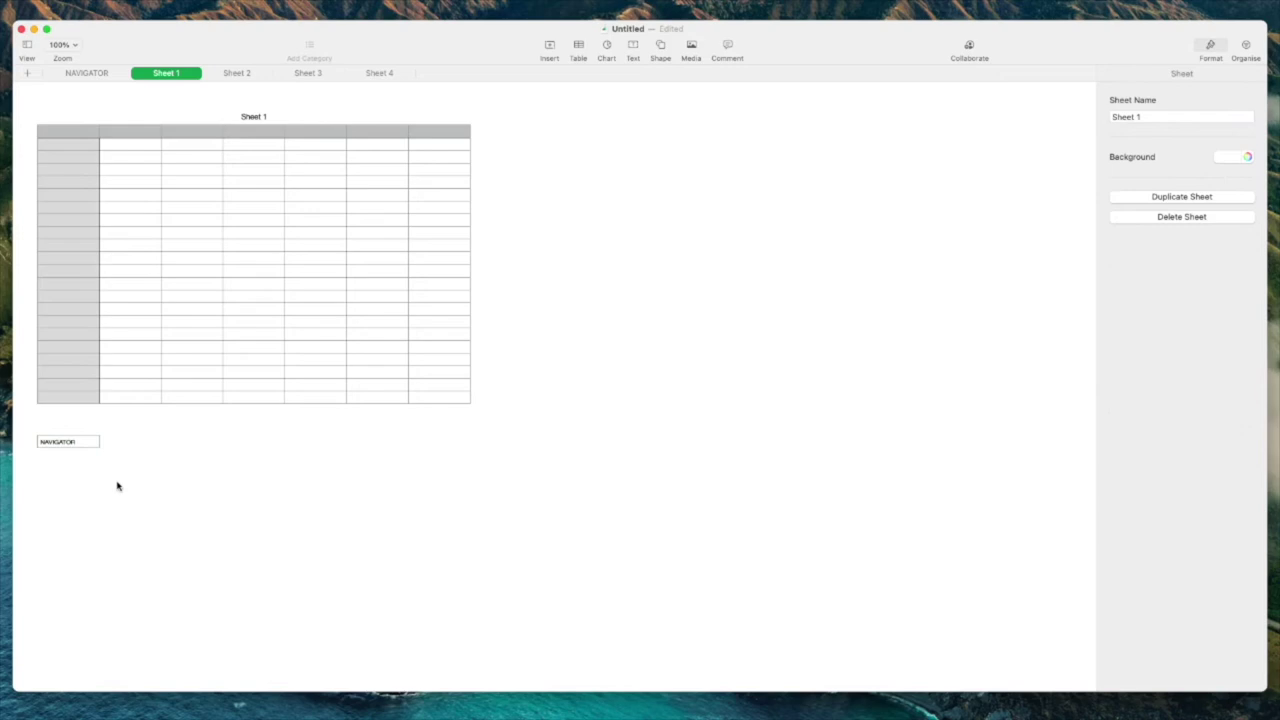
pyautogui.click(74, 442)
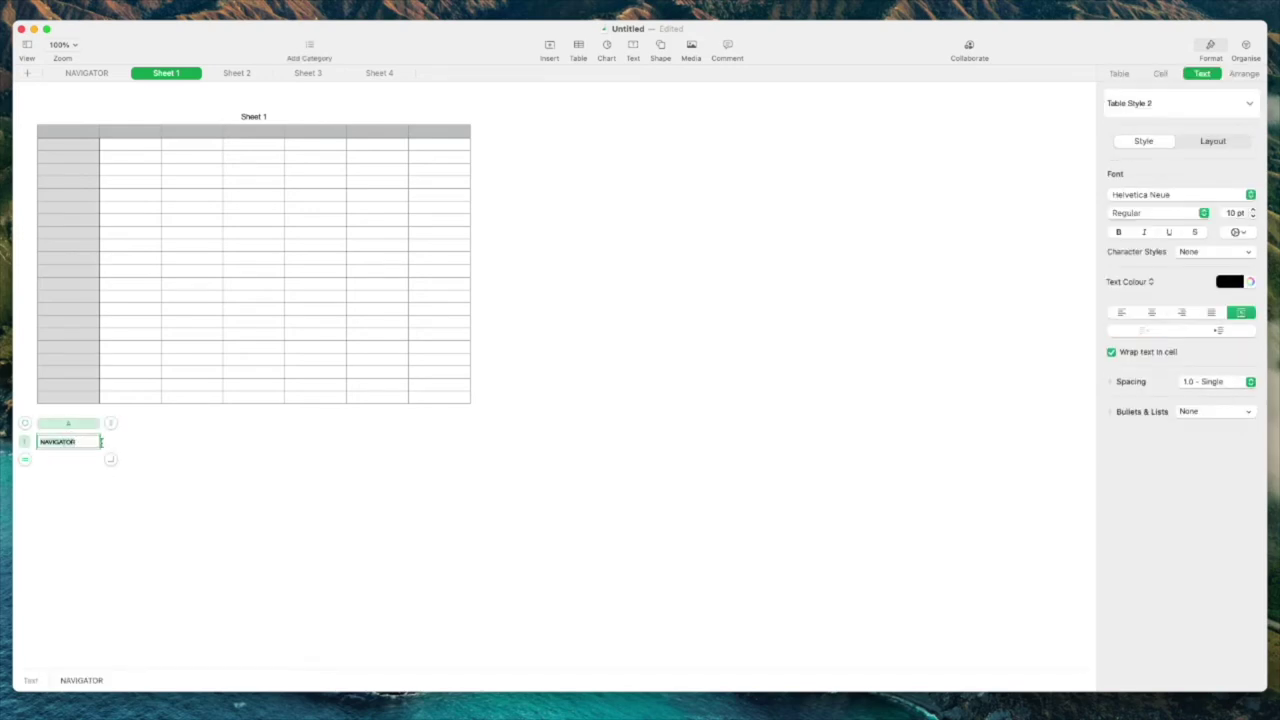
pyautogui.click(126, 491)
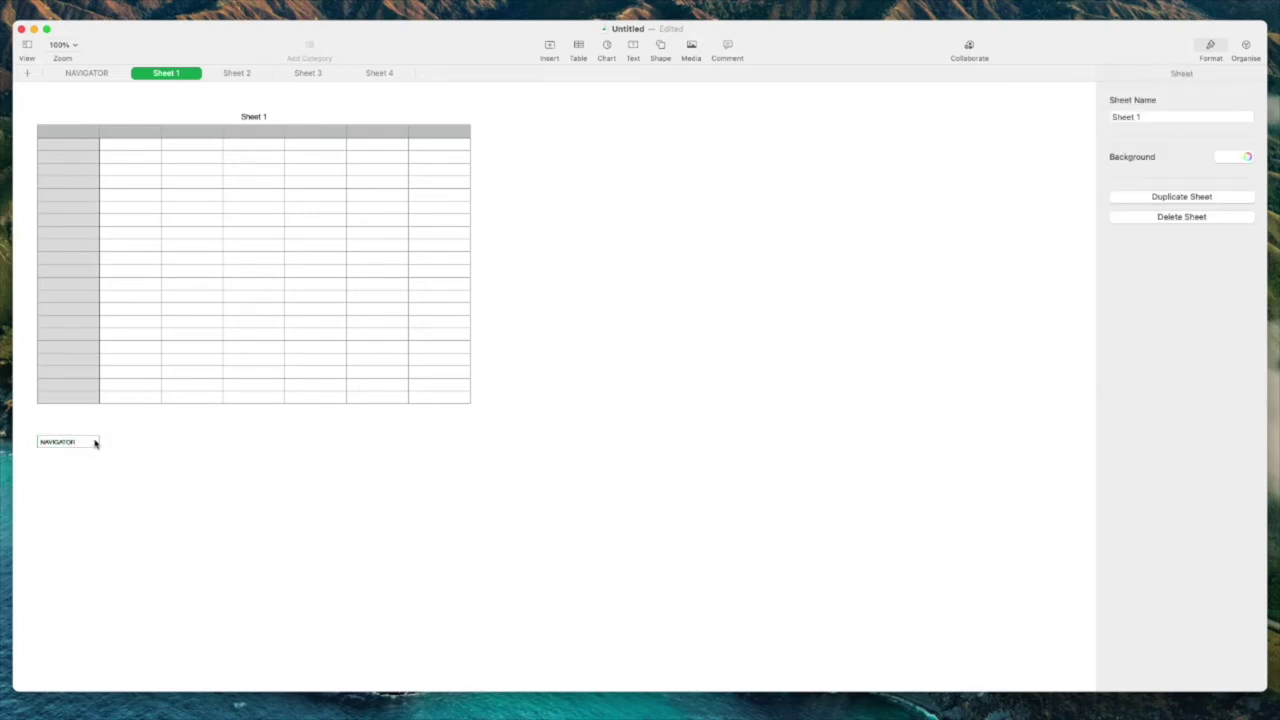
pyautogui.click(93, 441)
pyautogui.doubleClick(93, 441)
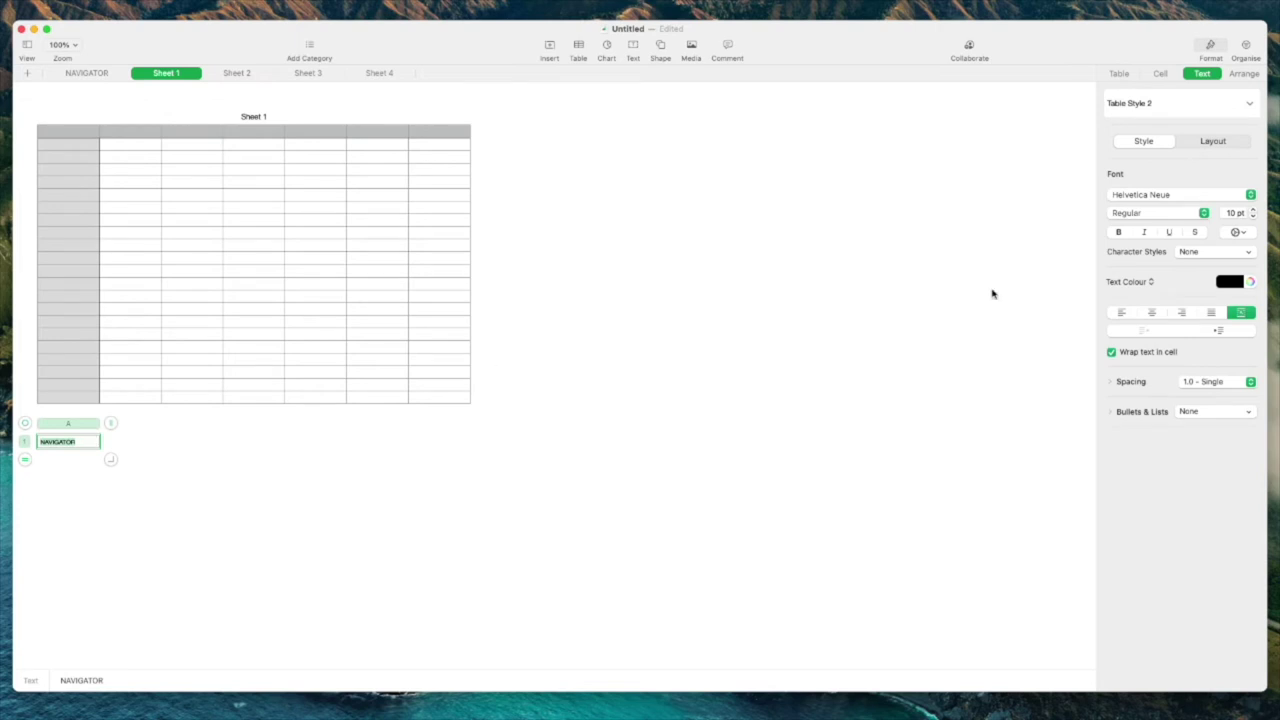
pyautogui.click(1119, 232)
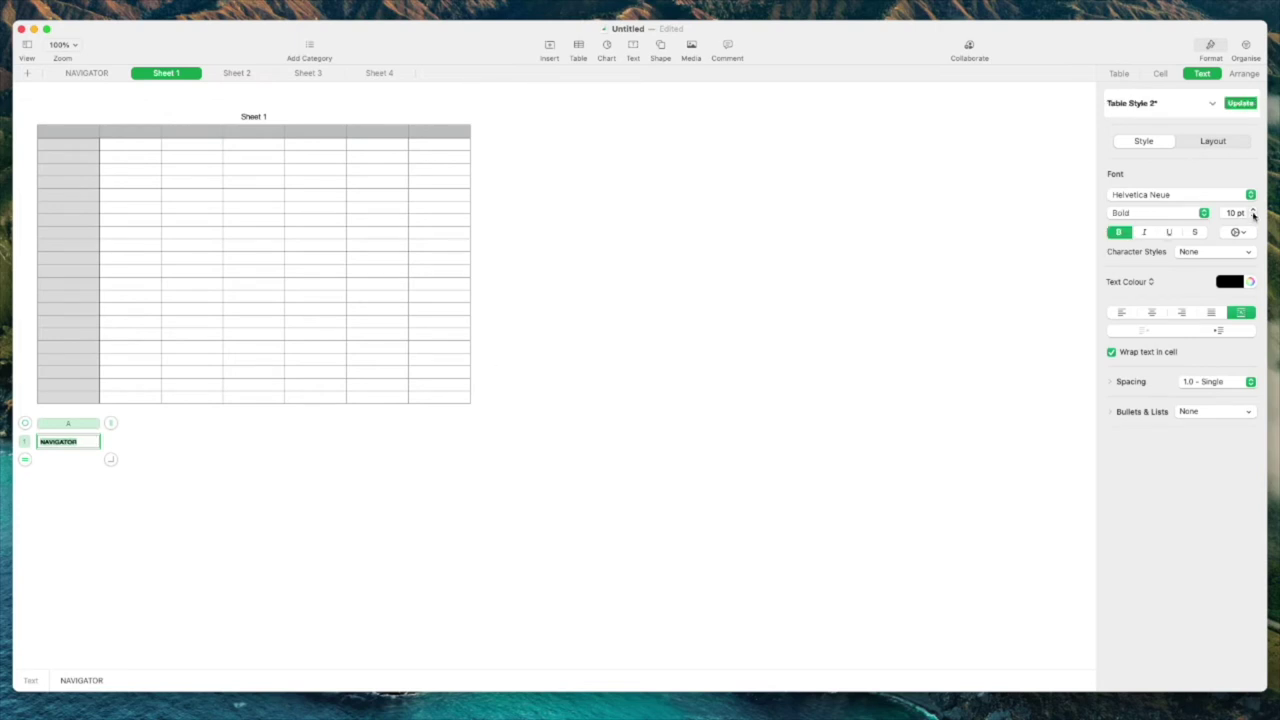
pyautogui.click(1253, 211)
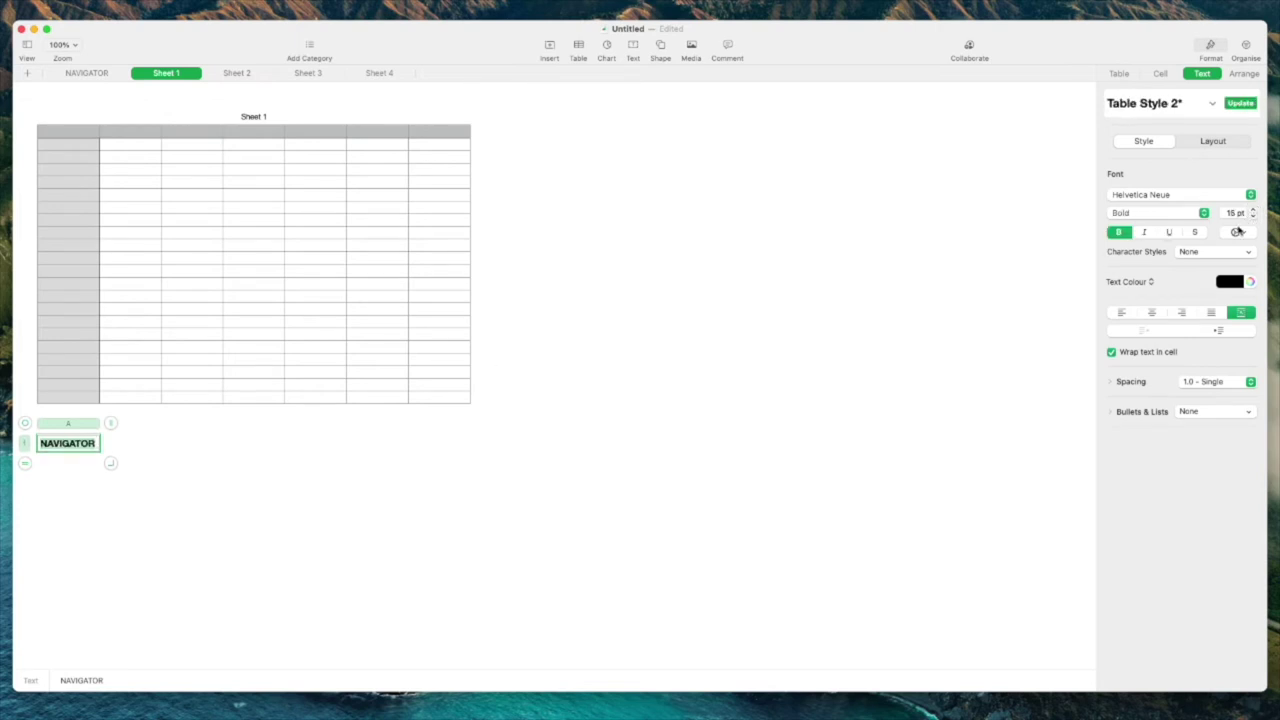
# - Give the NAVIGATOR cell a light green colour fill
pyautogui.click(1160, 75)
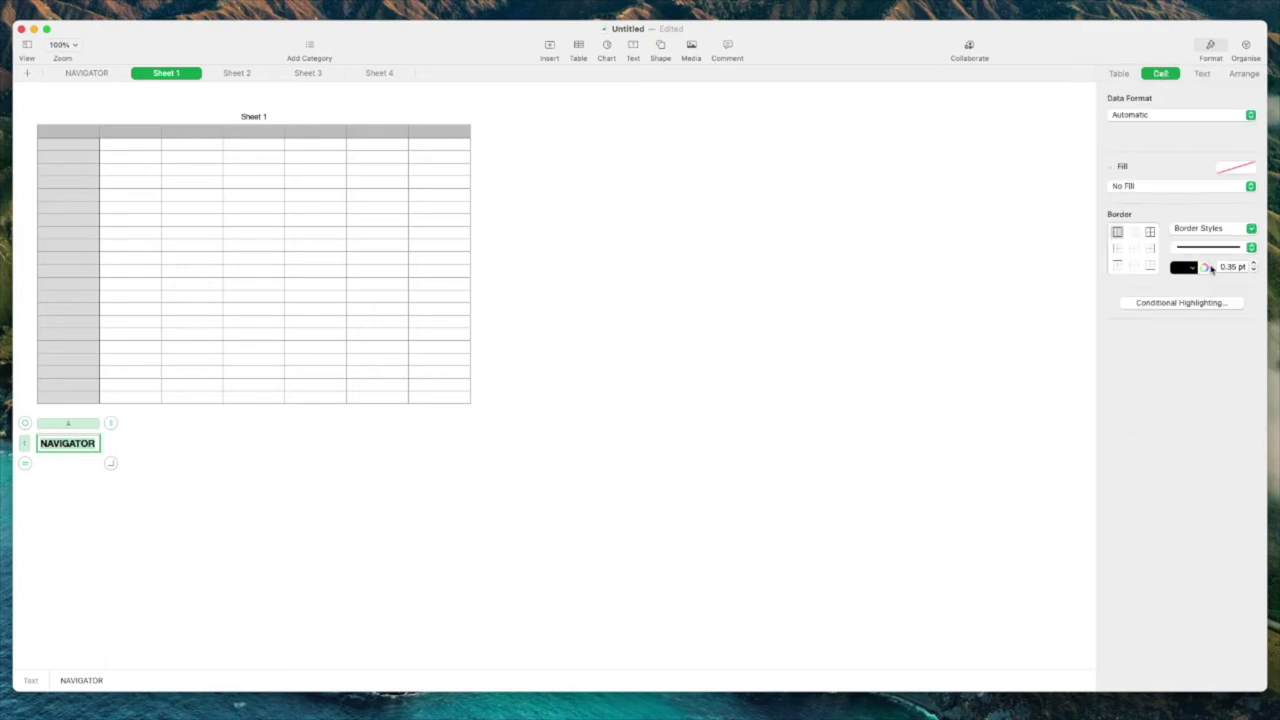
pyautogui.click(1238, 168)
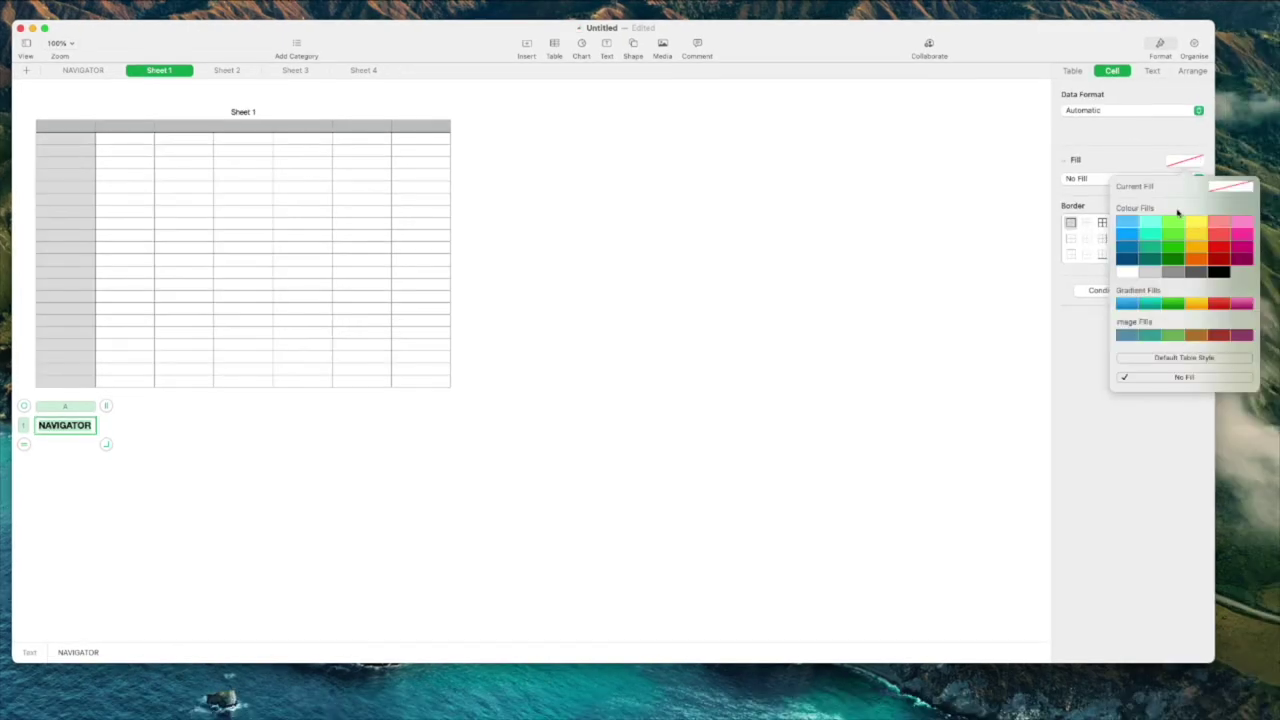
pyautogui.click(1172, 221)
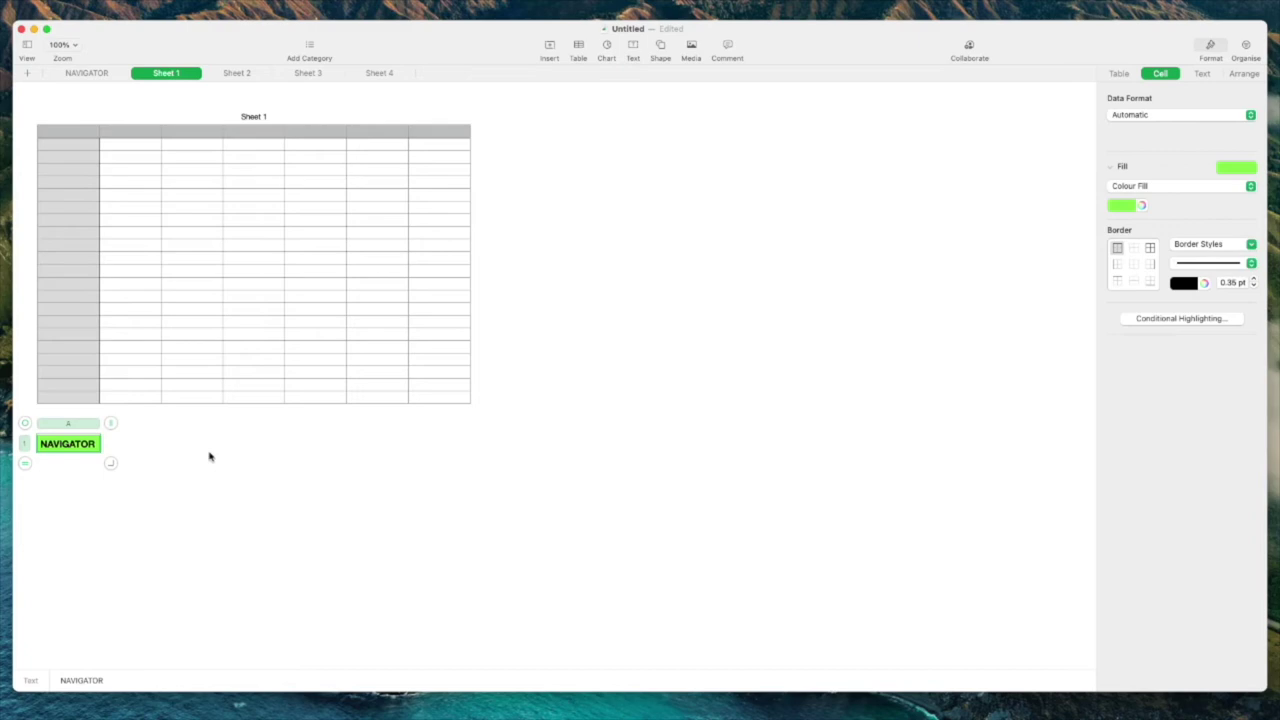
pyautogui.click(88, 446)
pyautogui.click(208, 460)
pyautogui.click(92, 446)
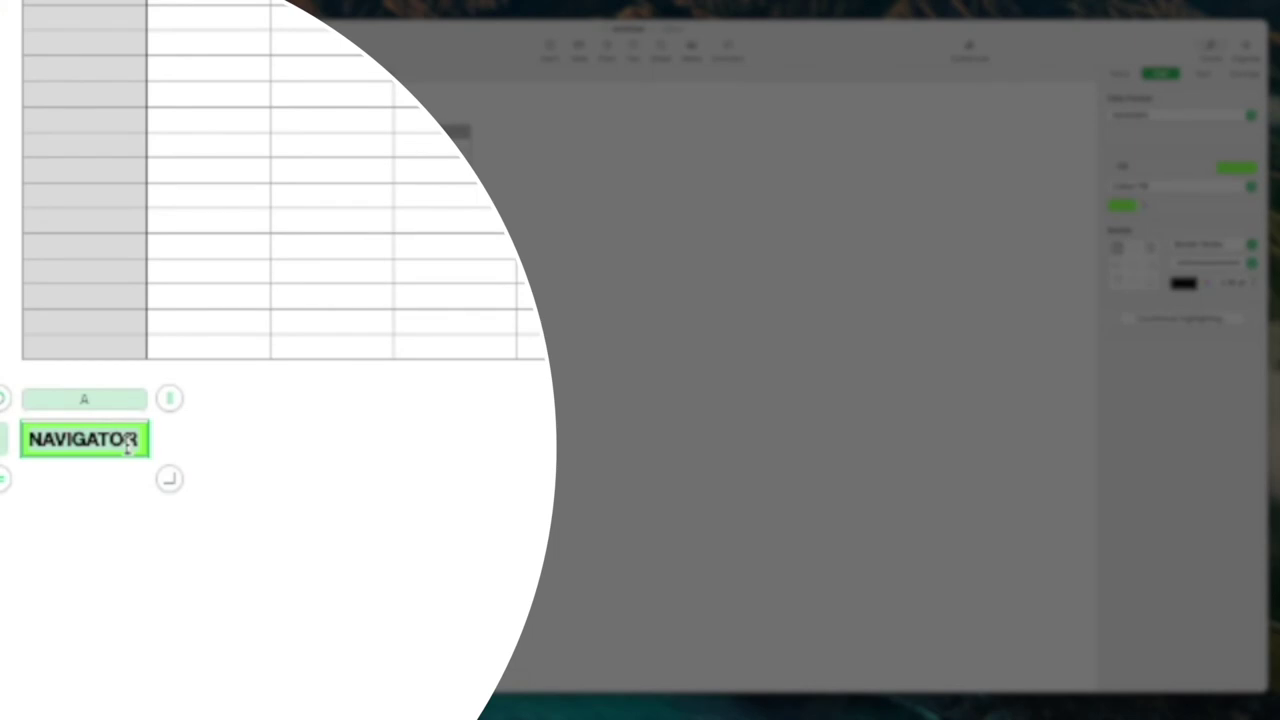
pyautogui.click(130, 445)
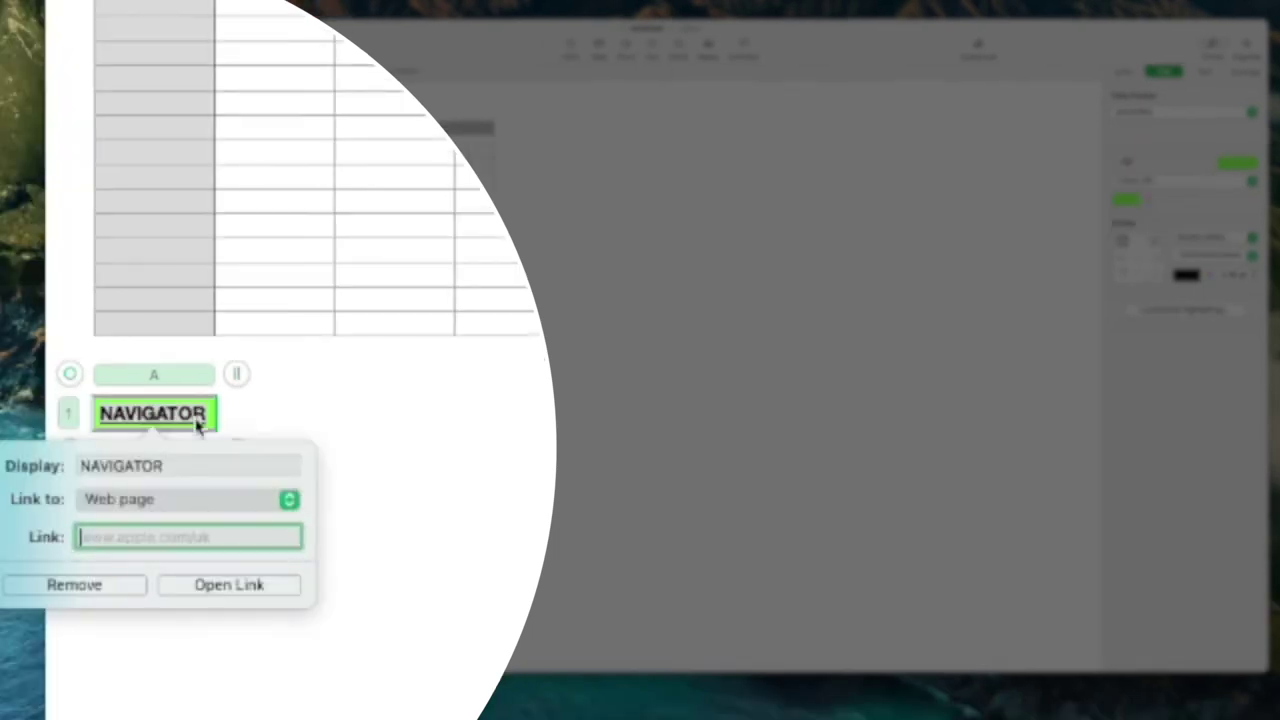
# - Link the NAVIGATOR label to the NAVIGATOR sheet and follow it to confirm
pyautogui.click(199, 500)
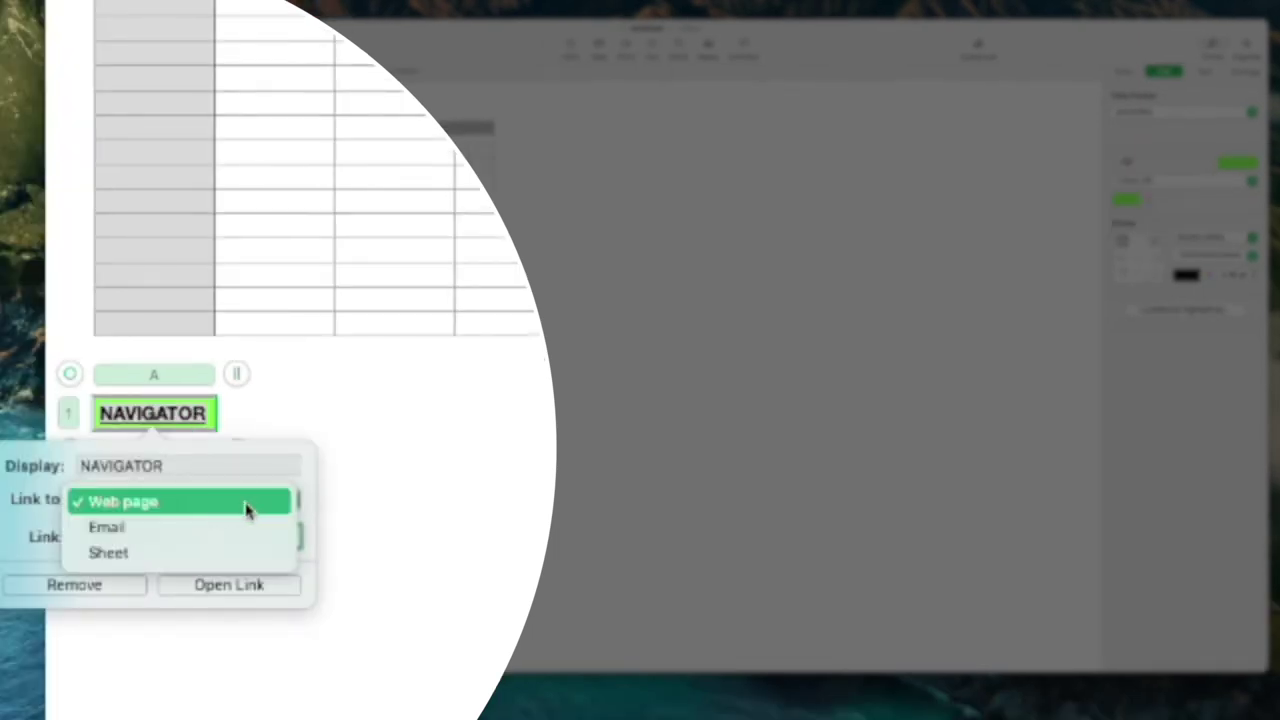
pyautogui.click(245, 506)
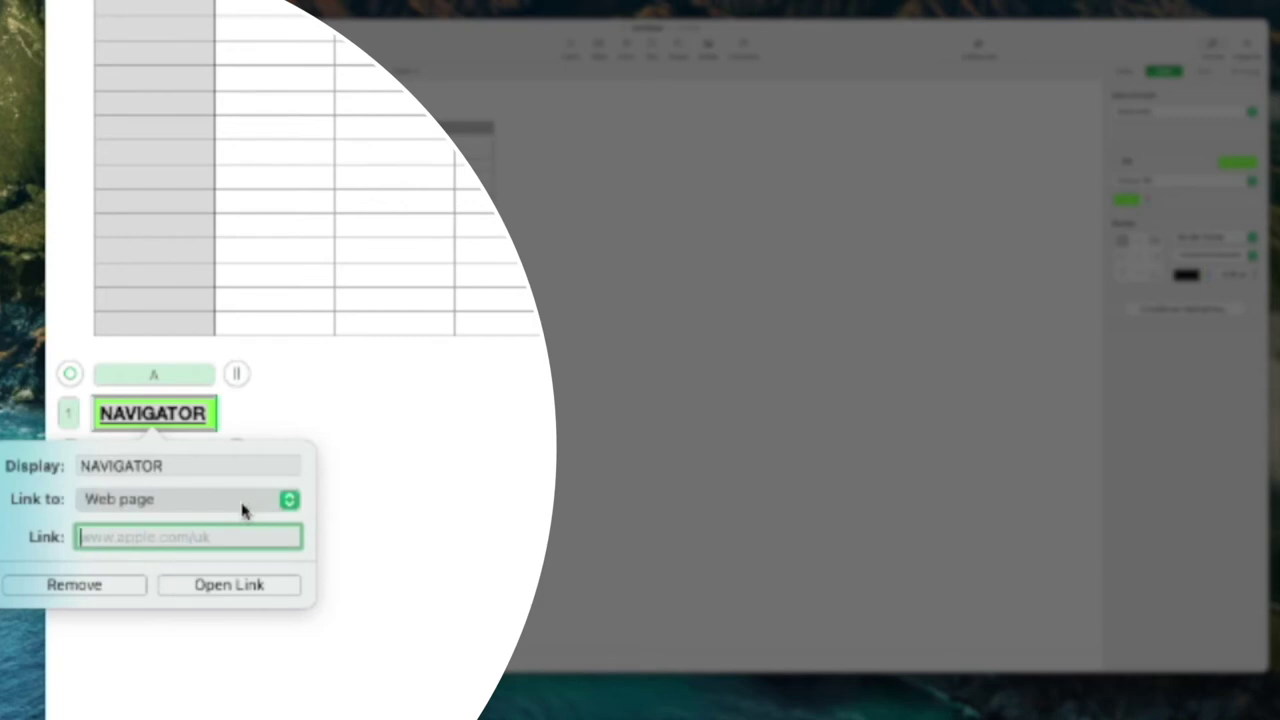
pyautogui.click(243, 510)
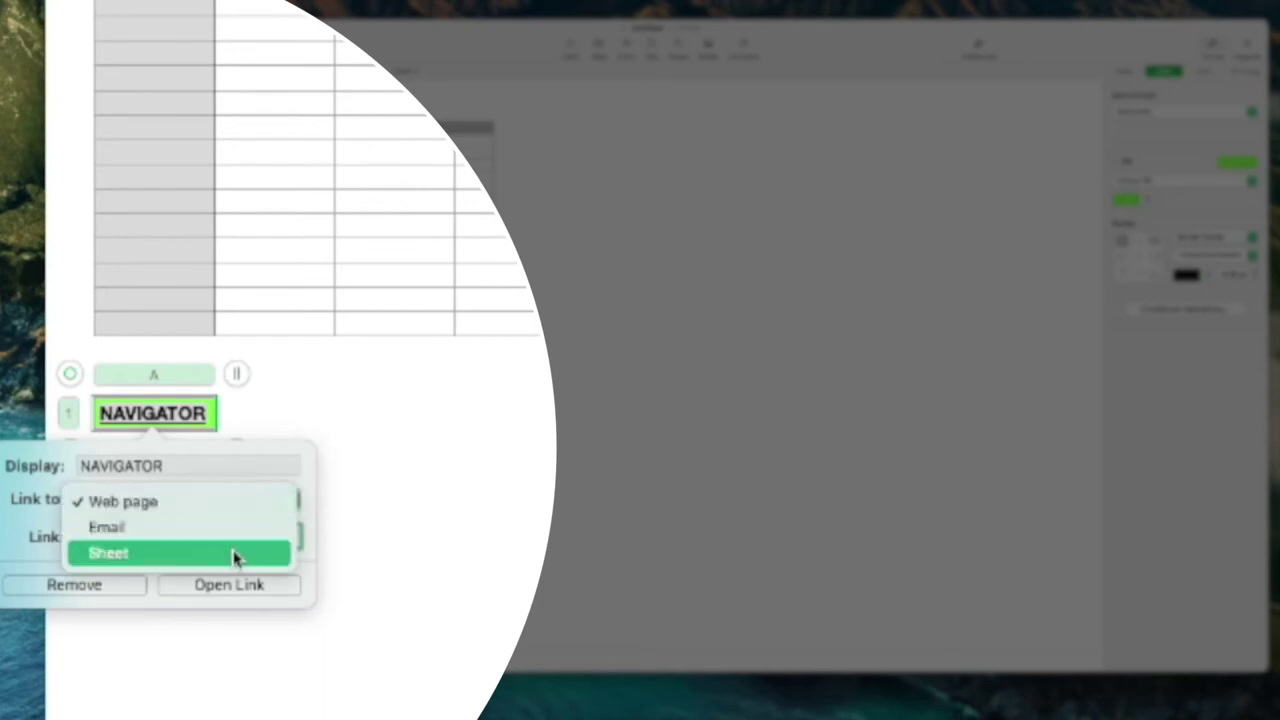
pyautogui.click(234, 553)
pyautogui.click(286, 538)
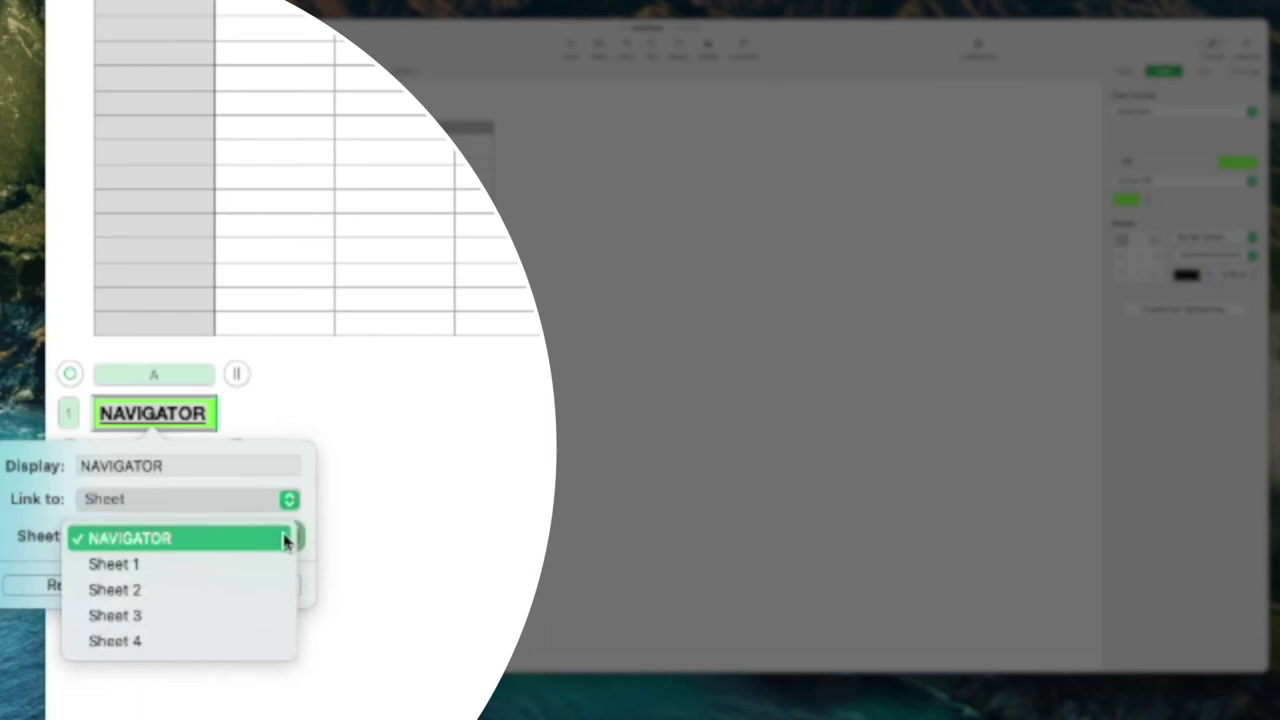
pyautogui.click(255, 540)
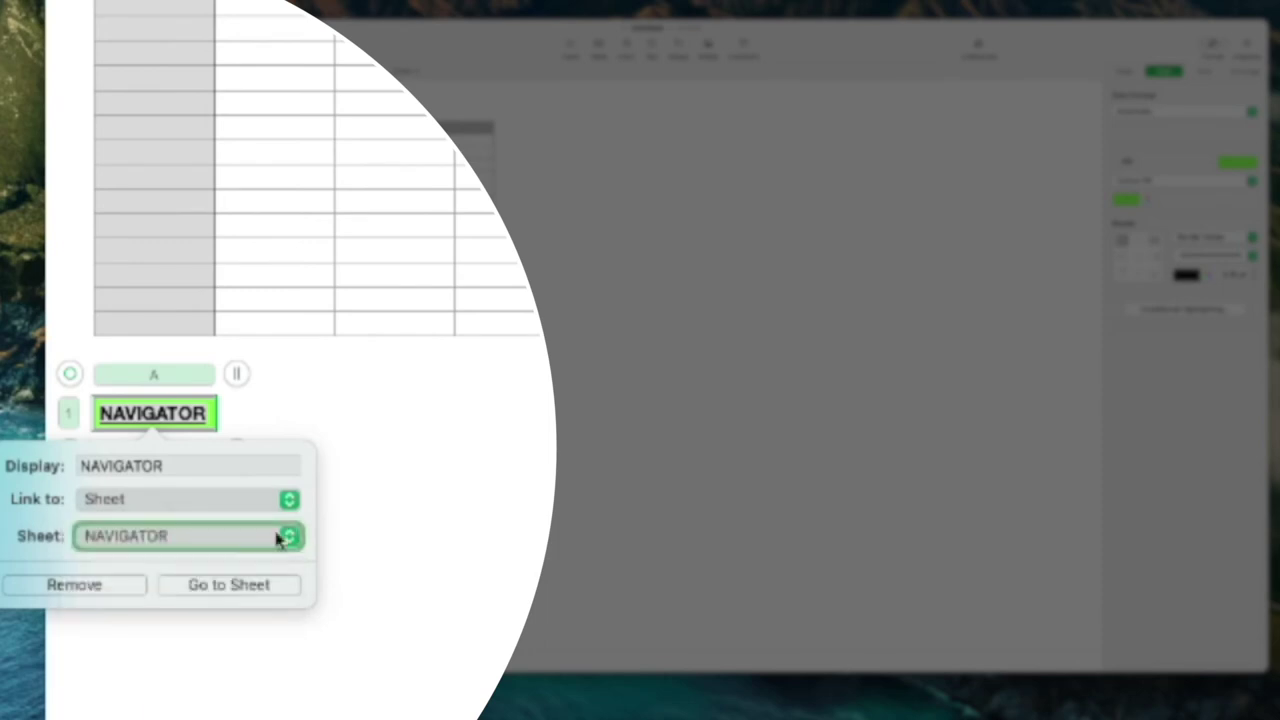
pyautogui.click(243, 594)
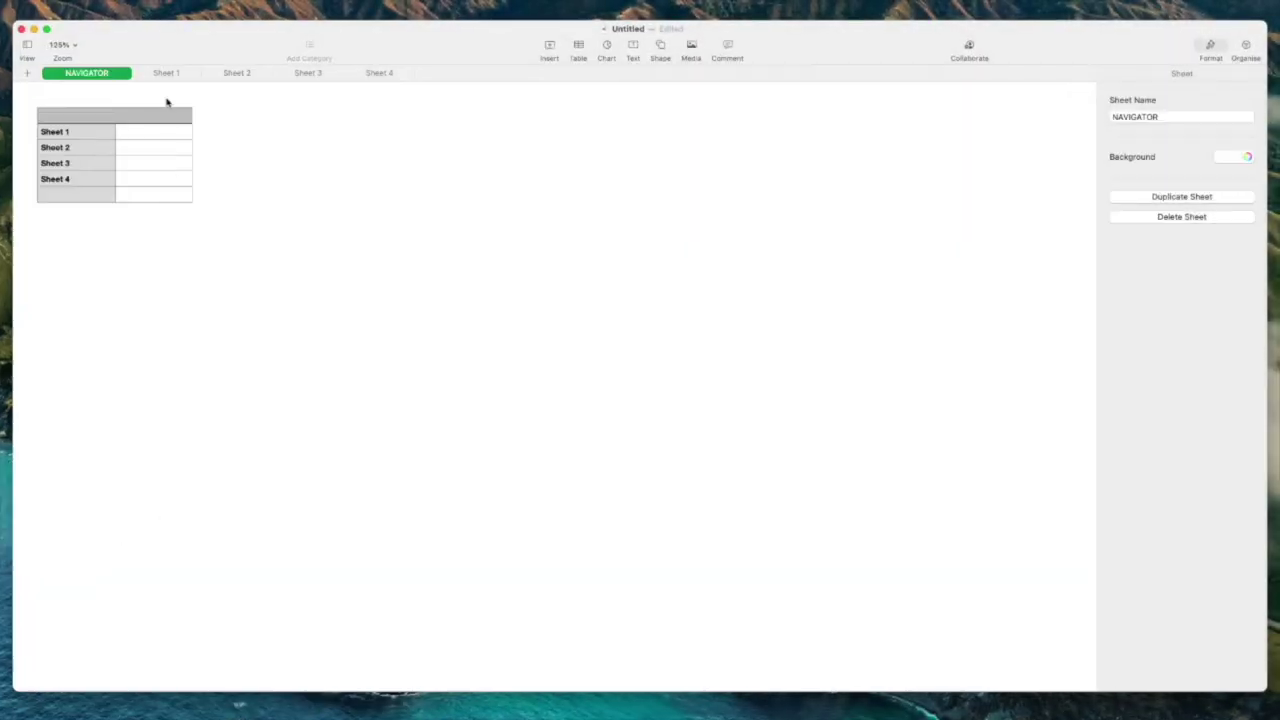
# - Test Sheet 1's NAVIGATOR link several times, returning to Sheet 1 each time
pyautogui.click(166, 76)
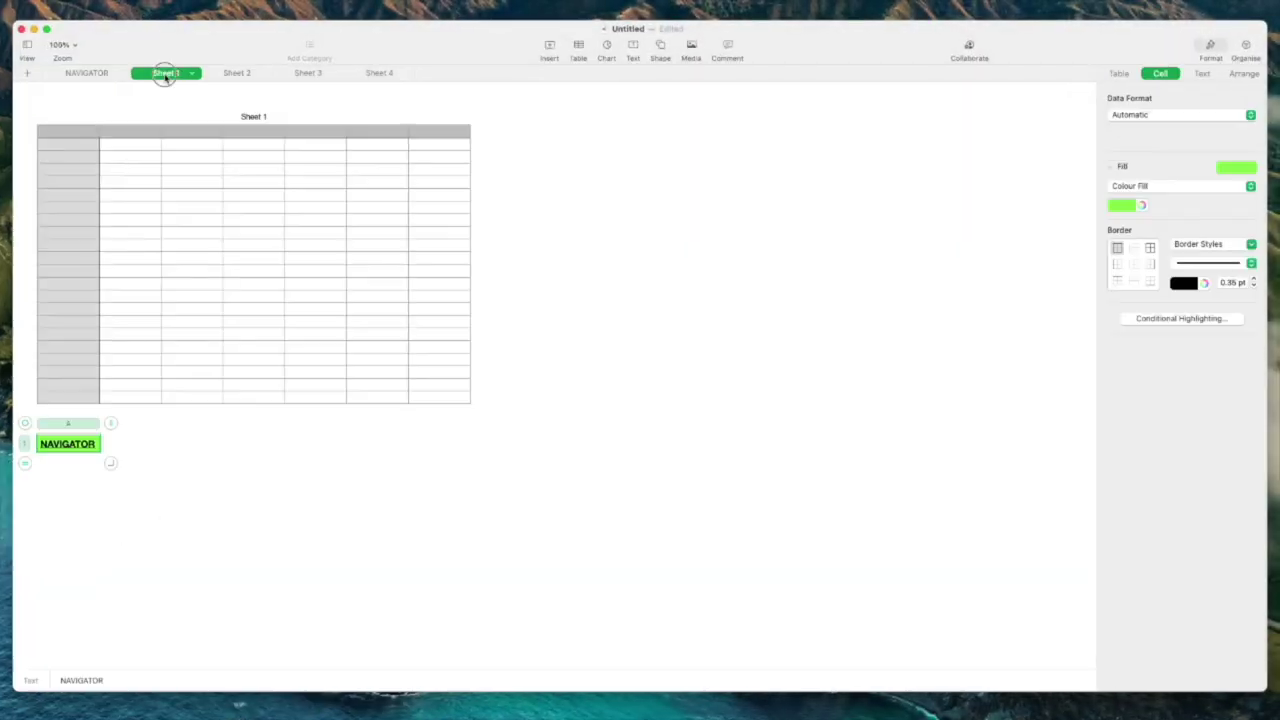
pyautogui.click(78, 447)
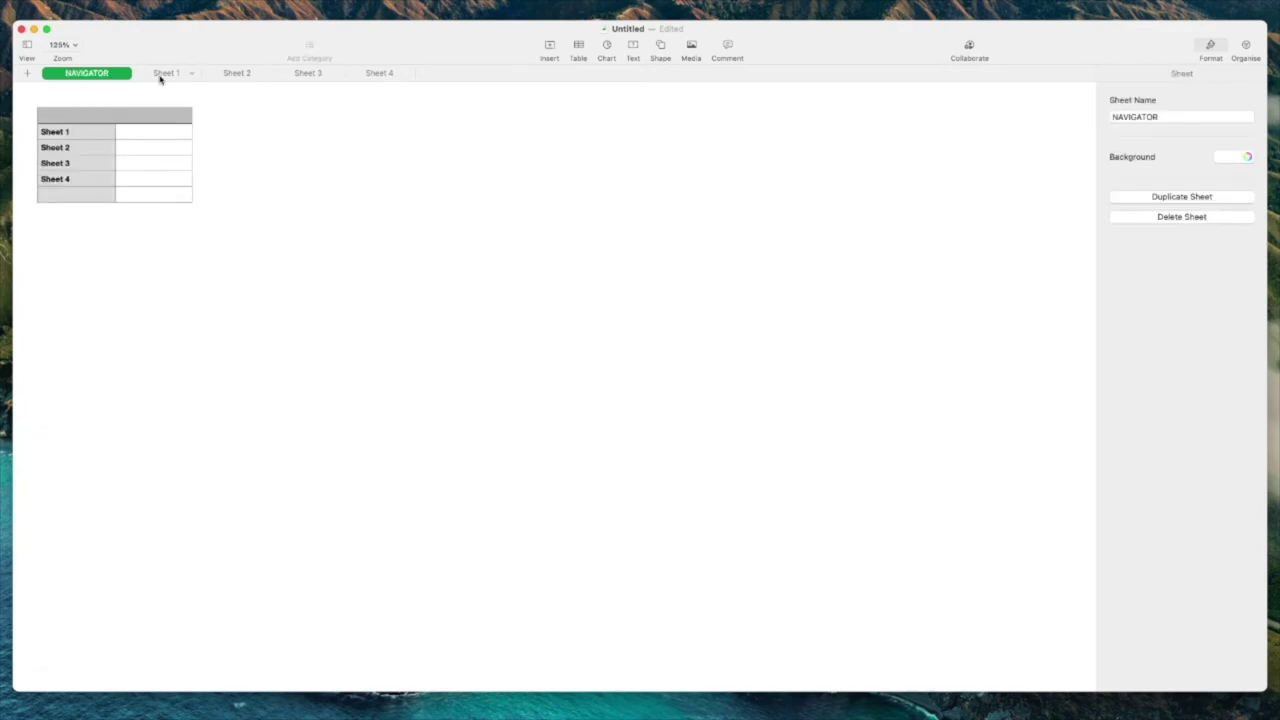
pyautogui.click(160, 76)
pyautogui.click(78, 449)
pyautogui.click(165, 74)
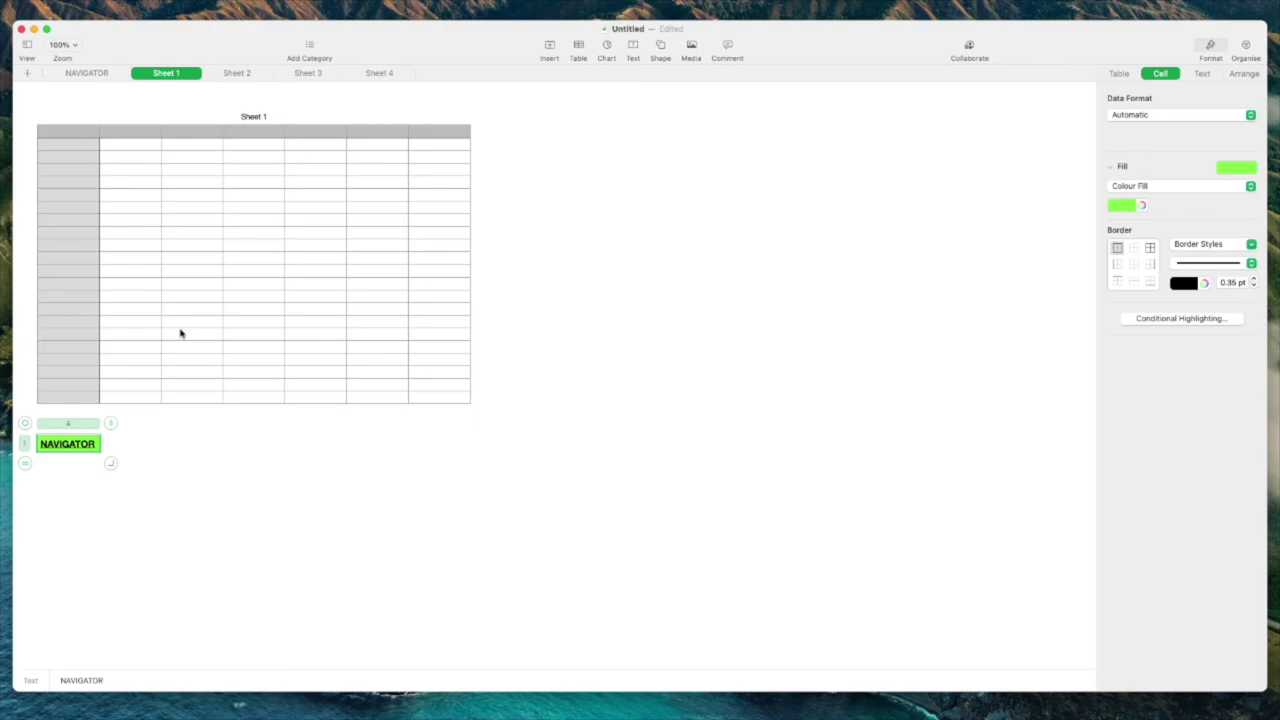
pyautogui.click(240, 74)
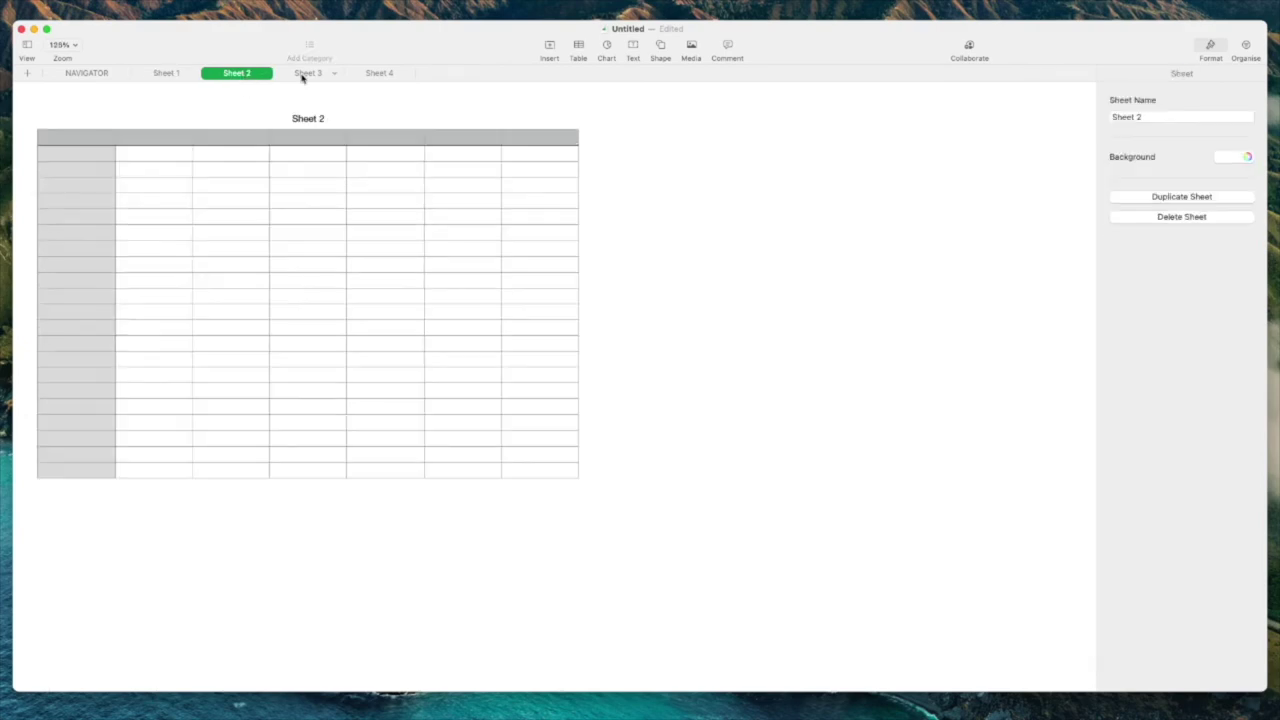
pyautogui.click(180, 77)
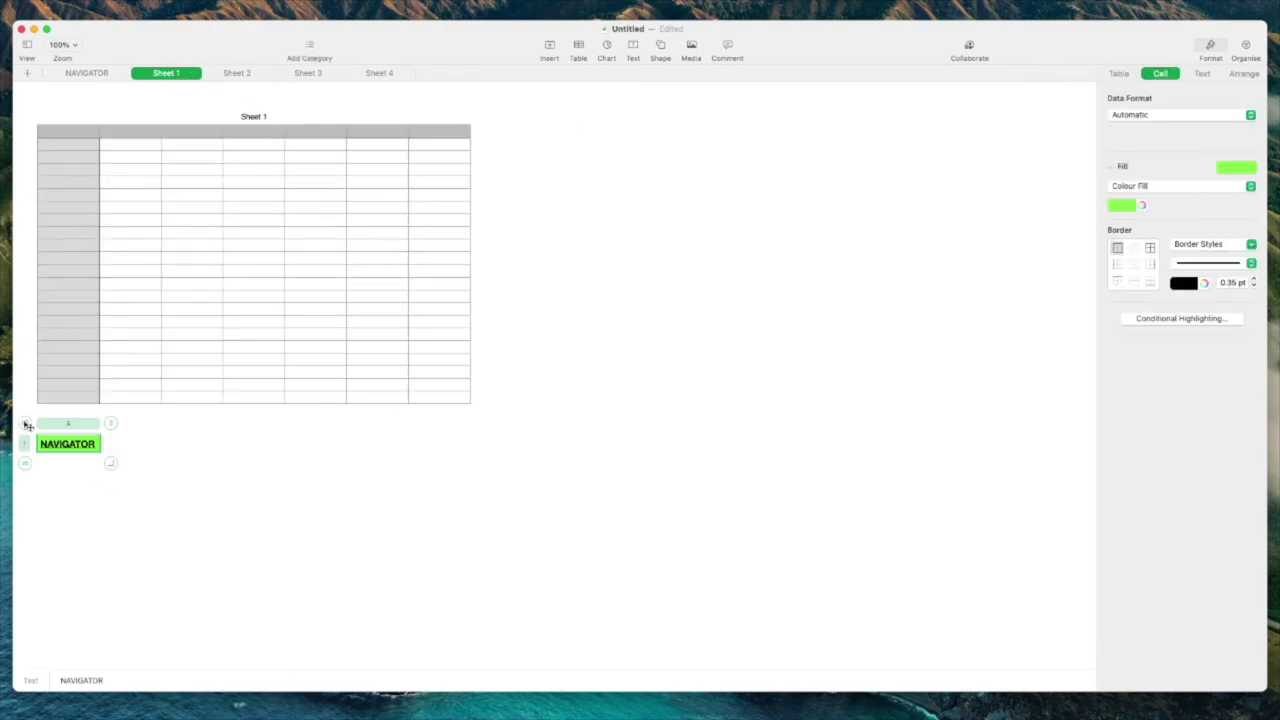
pyautogui.click(266, 455)
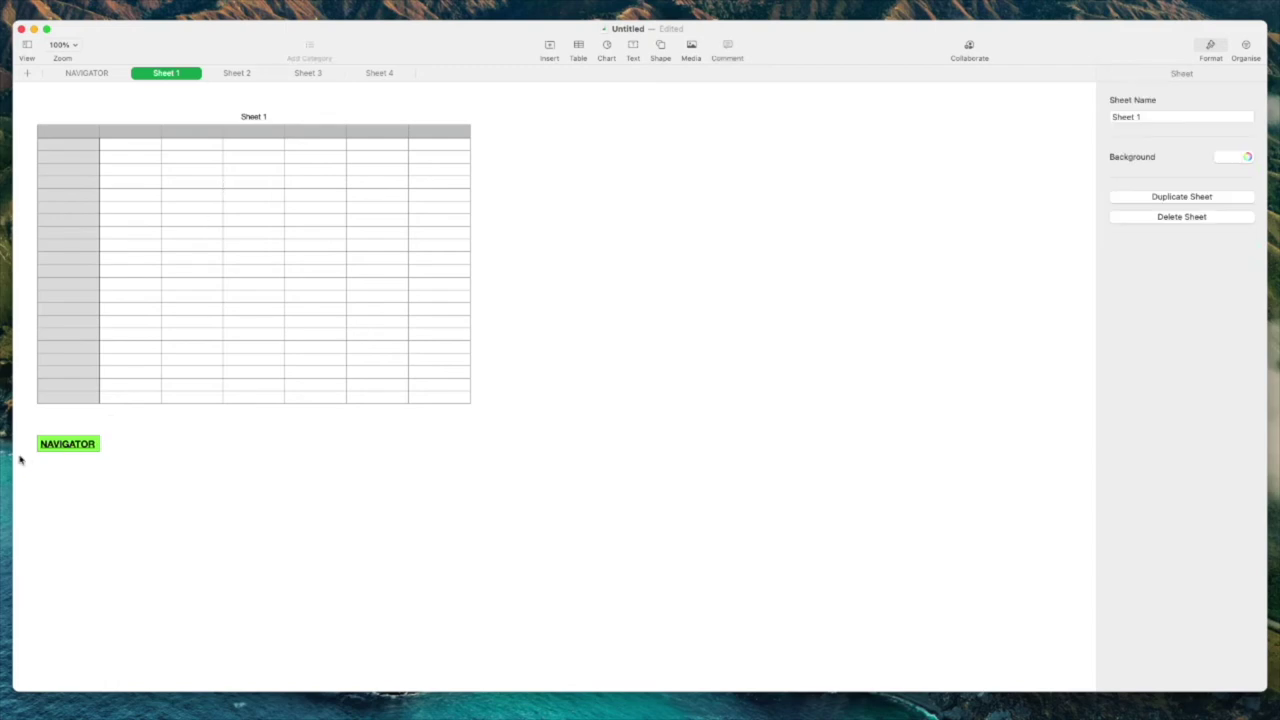
pyautogui.click(54, 448)
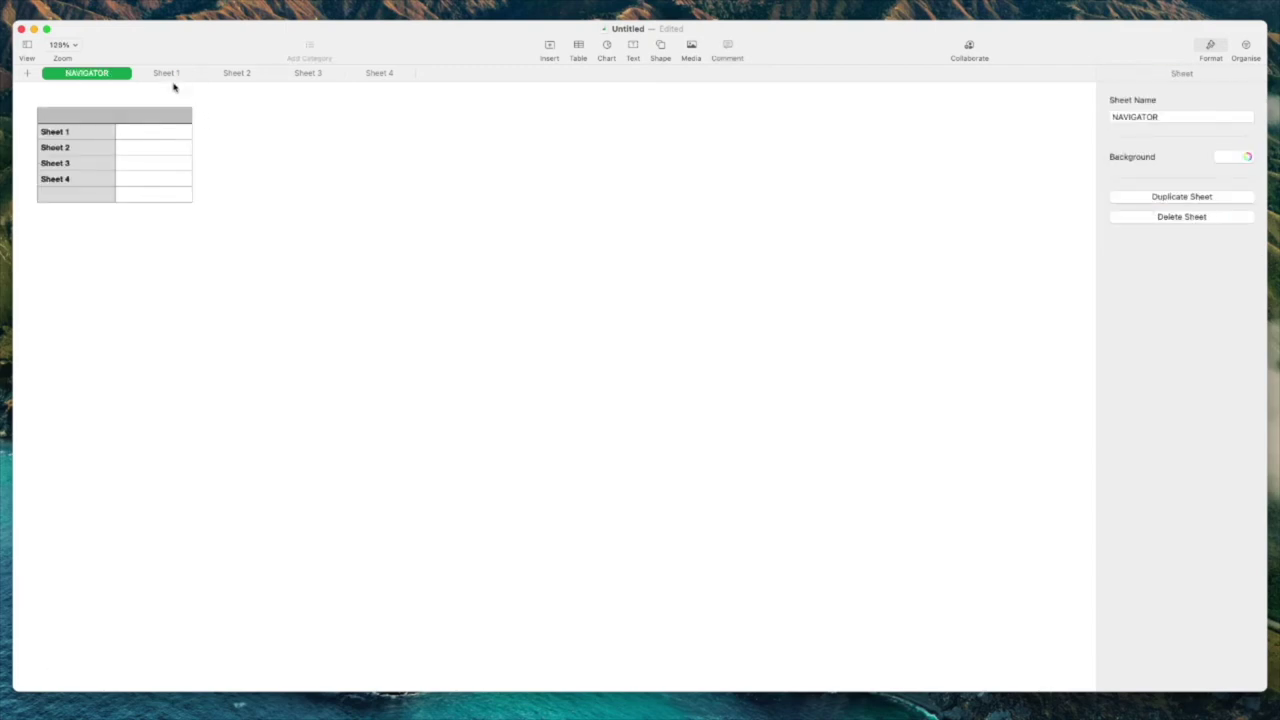
# - Paste the green NAVIGATOR label from Sheet 1 below Sheet 2's table
pyautogui.click(166, 73)
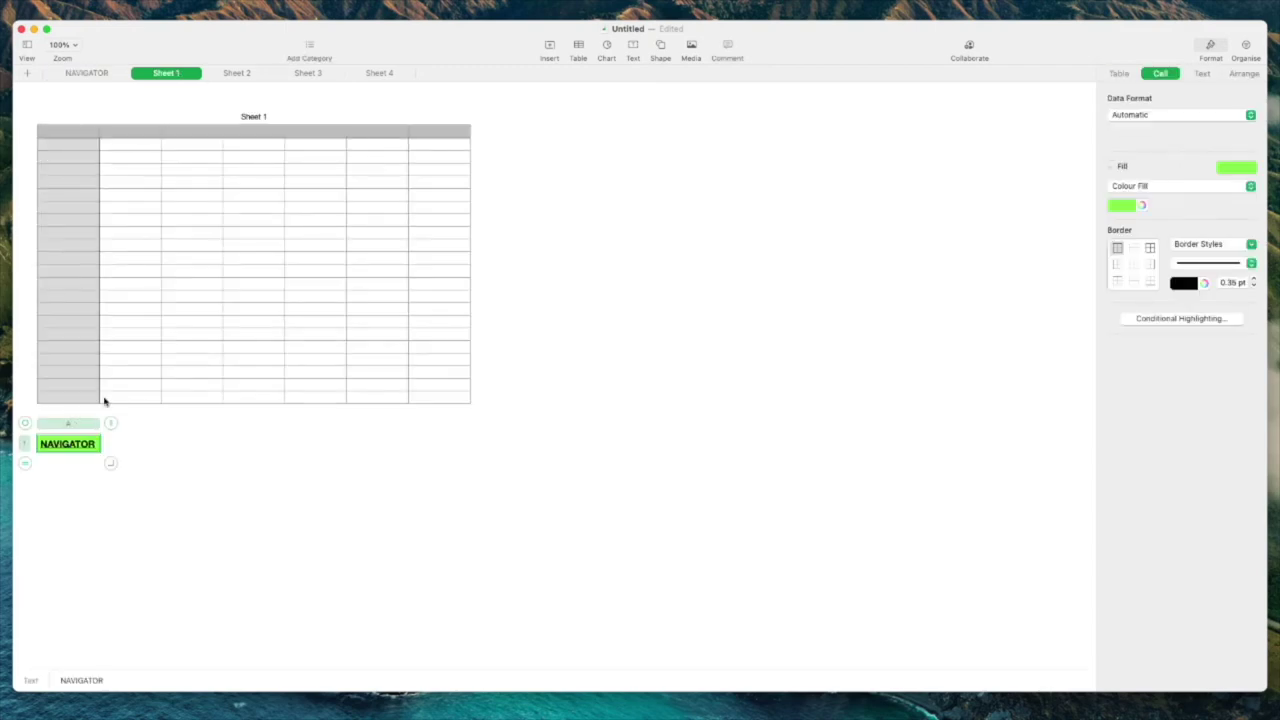
pyautogui.click(231, 73)
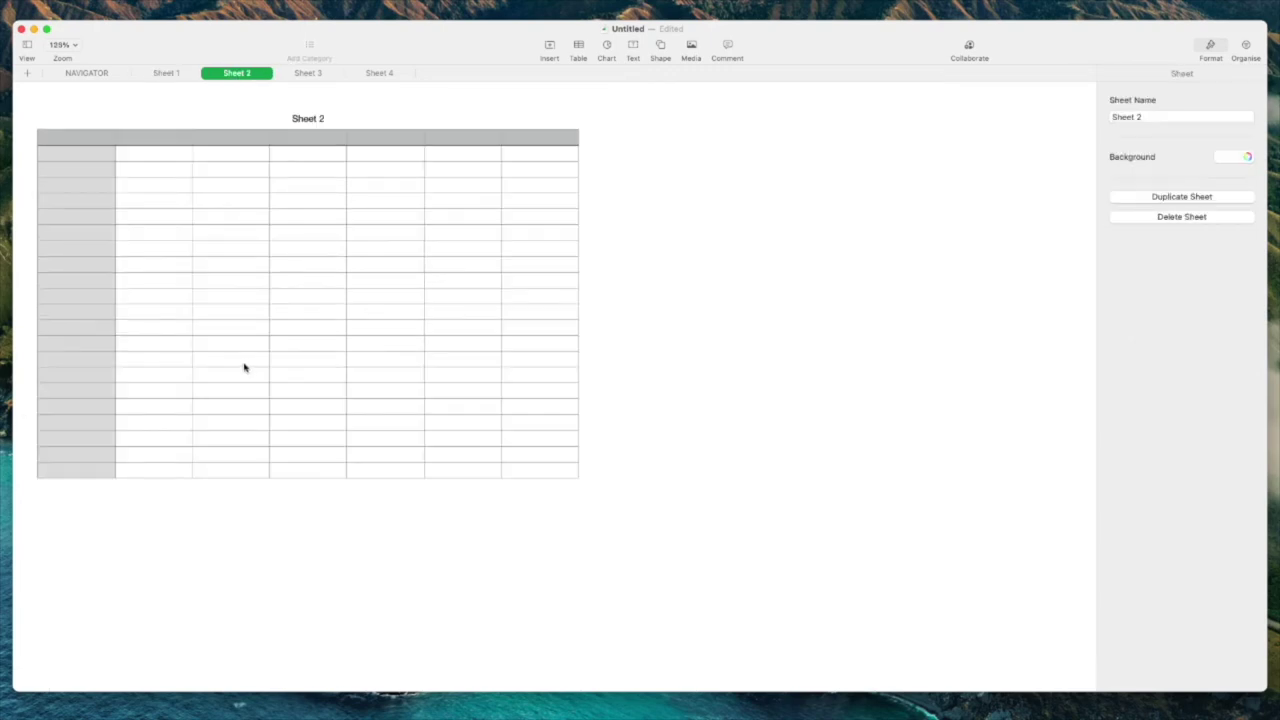
pyautogui.press('cmd+v')
pyautogui.click(207, 527)
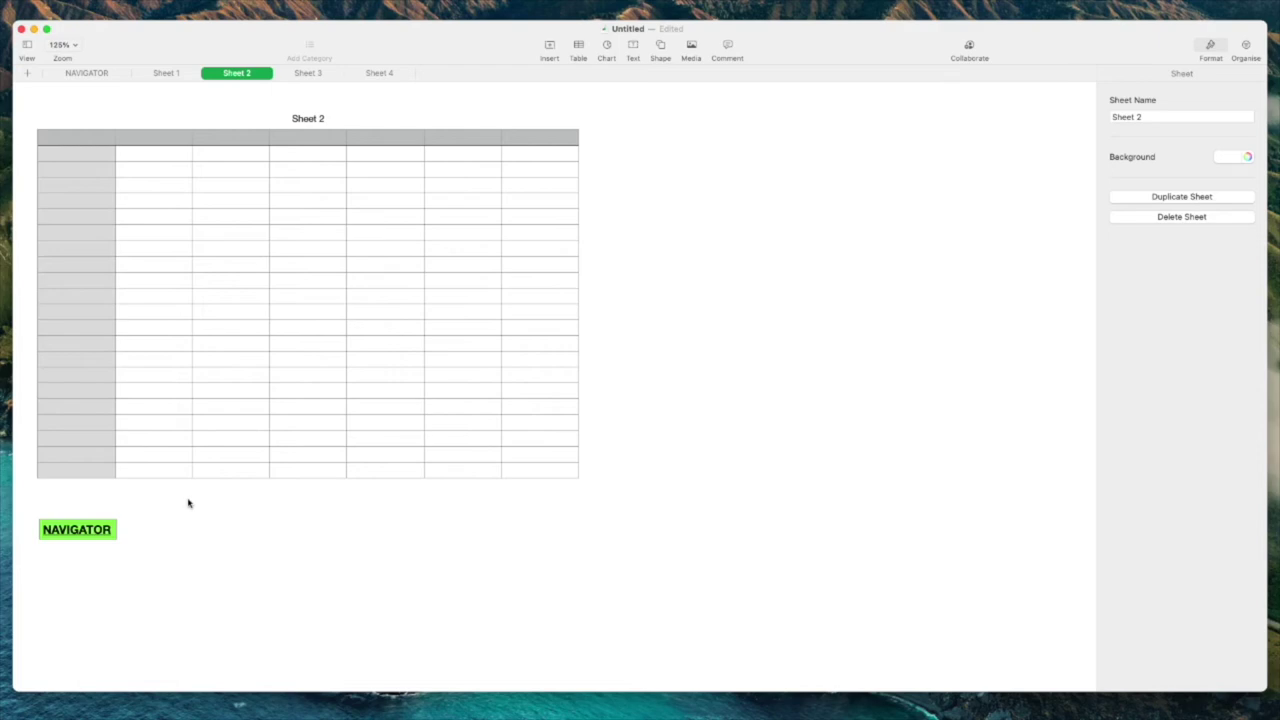
# - Duplicate Sheet 1 and name the copy 'Sheet 1a'
pyautogui.click(175, 74)
pyautogui.rightClick(193, 77)
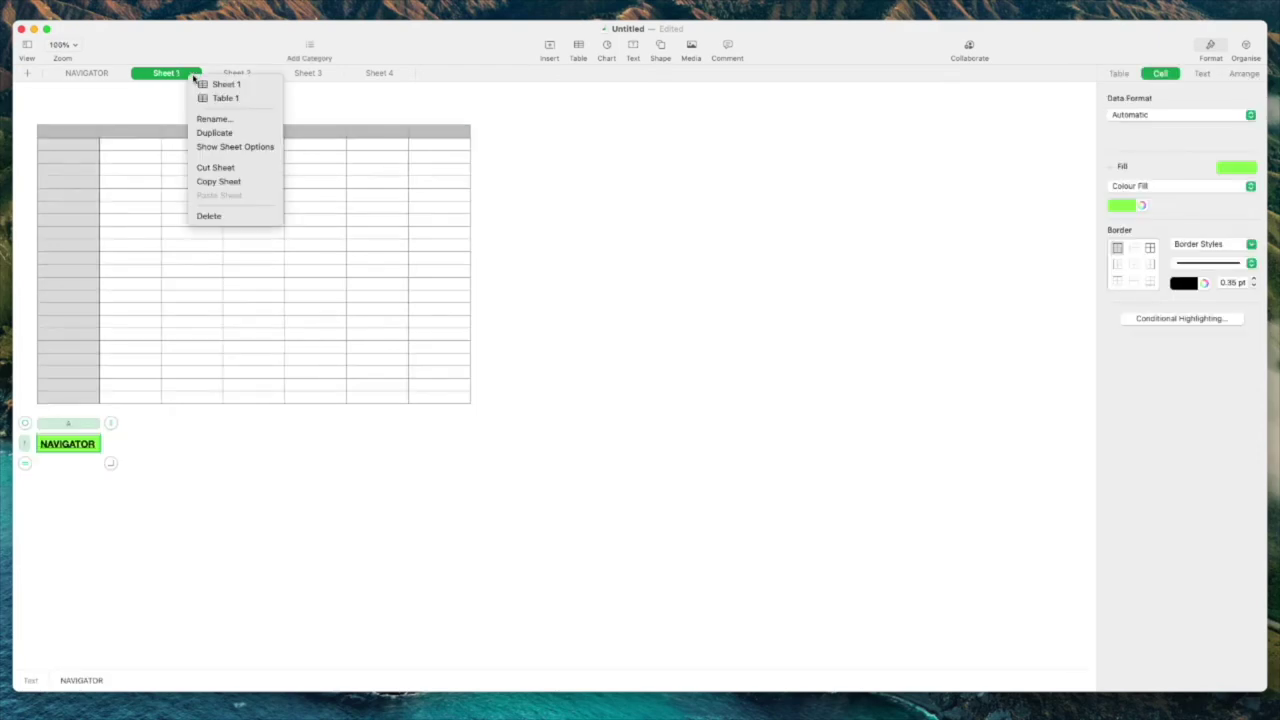
pyautogui.click(214, 132)
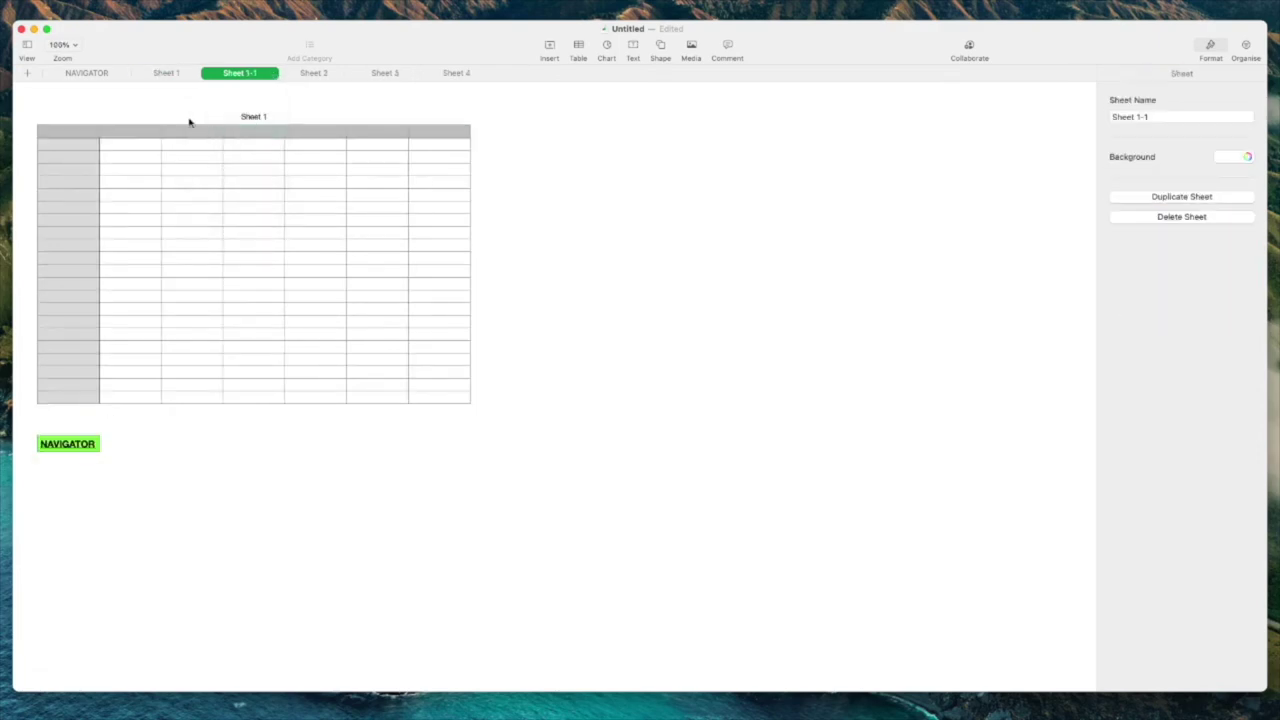
pyautogui.click(248, 77)
pyautogui.write('Sheet')
pyautogui.write(' 1')
pyautogui.write('a')
pyautogui.press('Return')
# - Browse the sheet tabs out to Sheet 4 and back, ending on Sheet 2
pyautogui.click(312, 74)
pyautogui.click(385, 74)
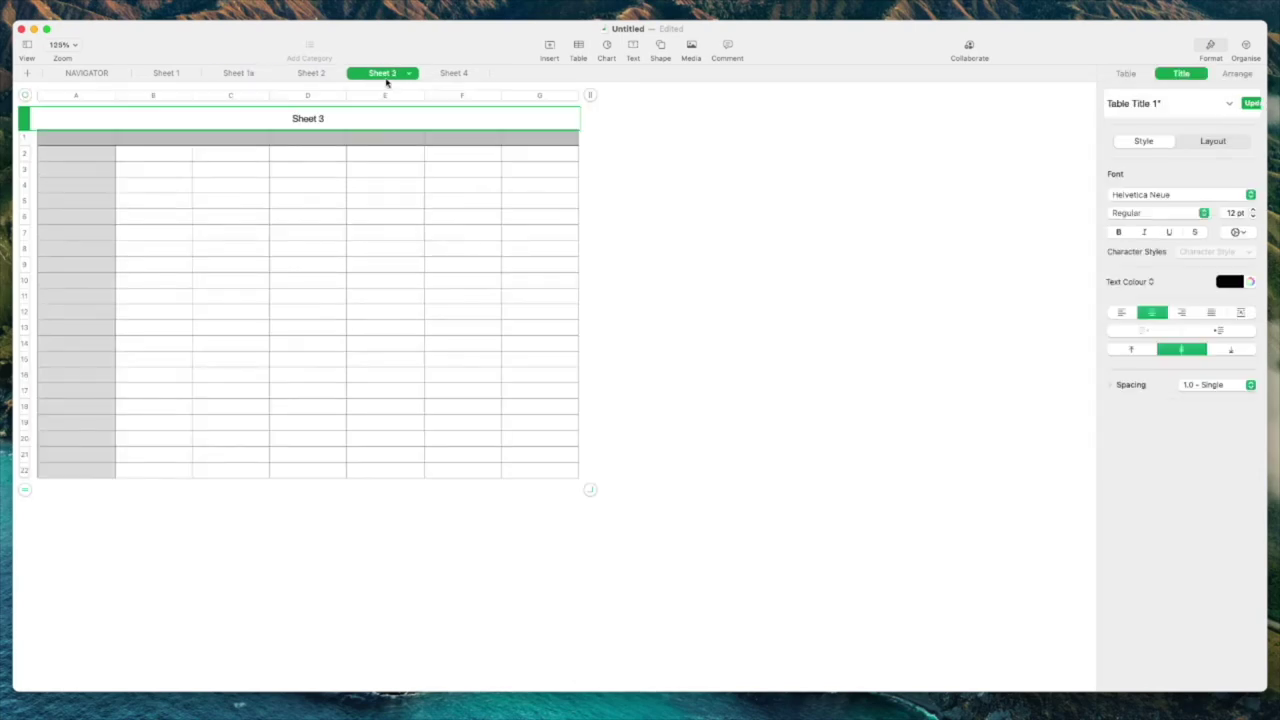
pyautogui.click(443, 74)
pyautogui.click(381, 76)
pyautogui.click(311, 74)
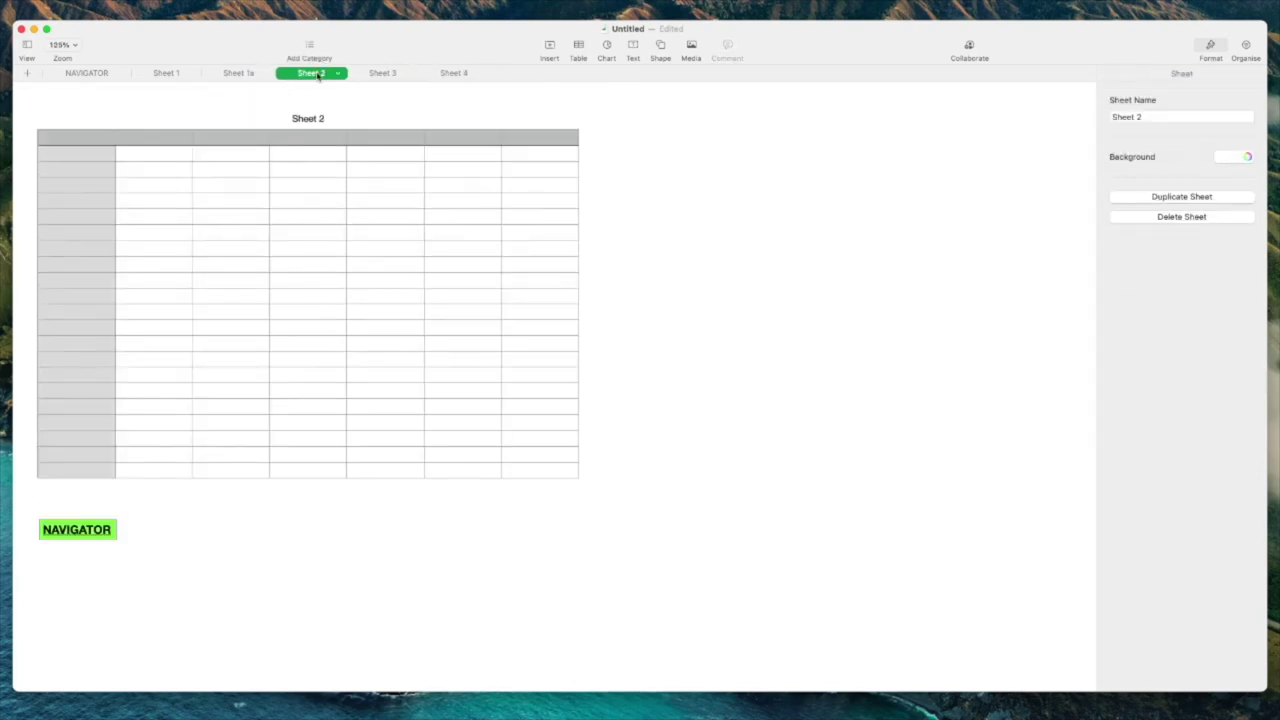
pyautogui.click(220, 76)
pyautogui.click(172, 75)
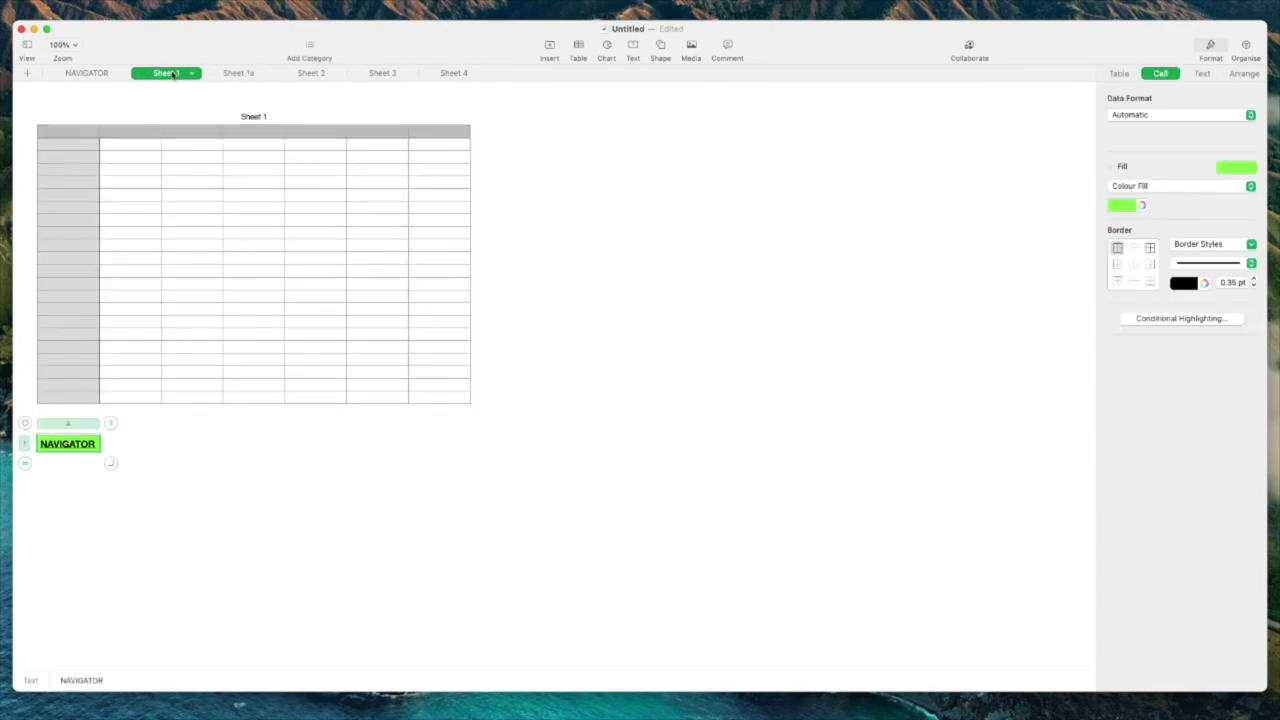
pyautogui.click(312, 76)
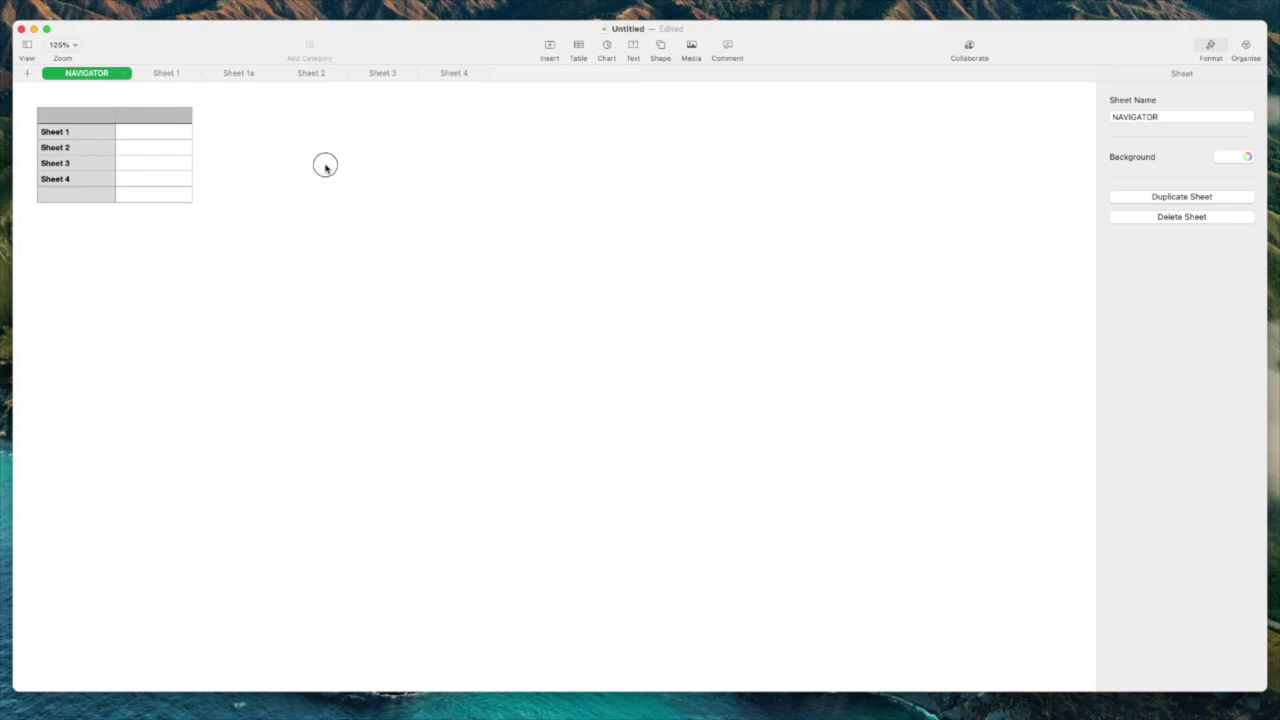
# - Insert a new row 3 in the NAVIGATOR table and enter 'Sheet 1a' in cell A3
pyautogui.click(142, 131)
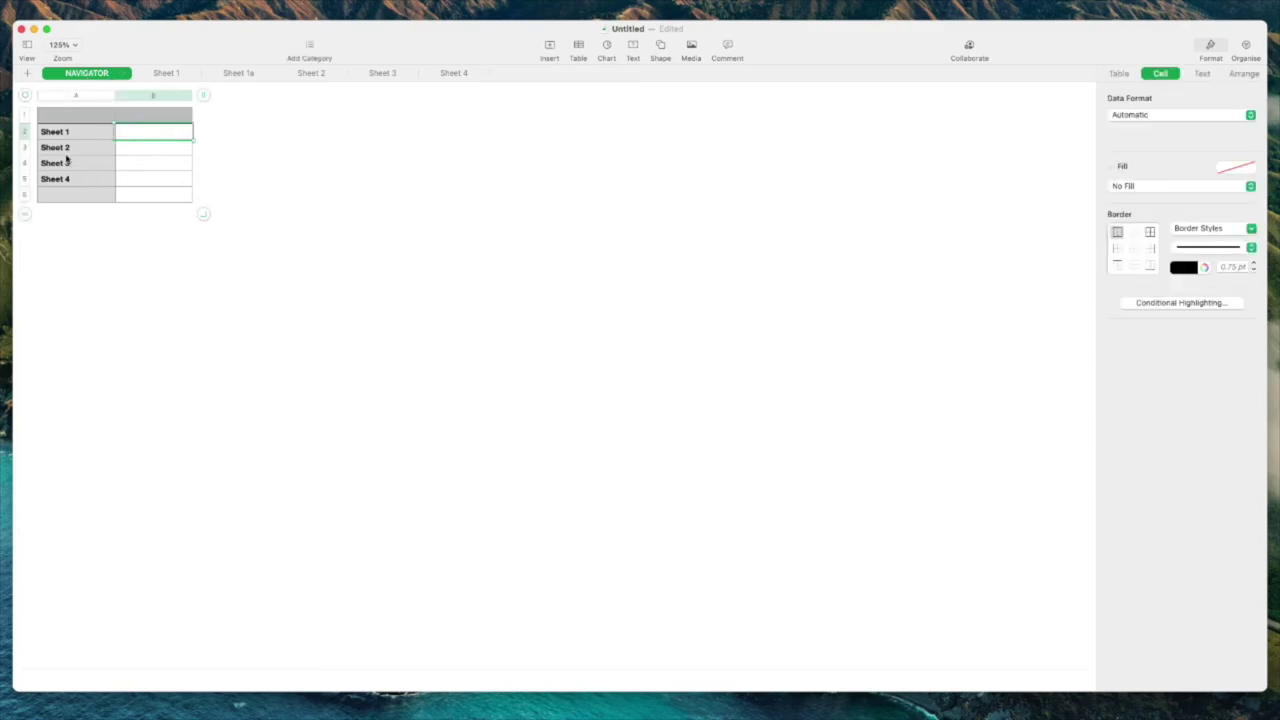
pyautogui.moveTo(26, 148)
pyautogui.click(26, 150)
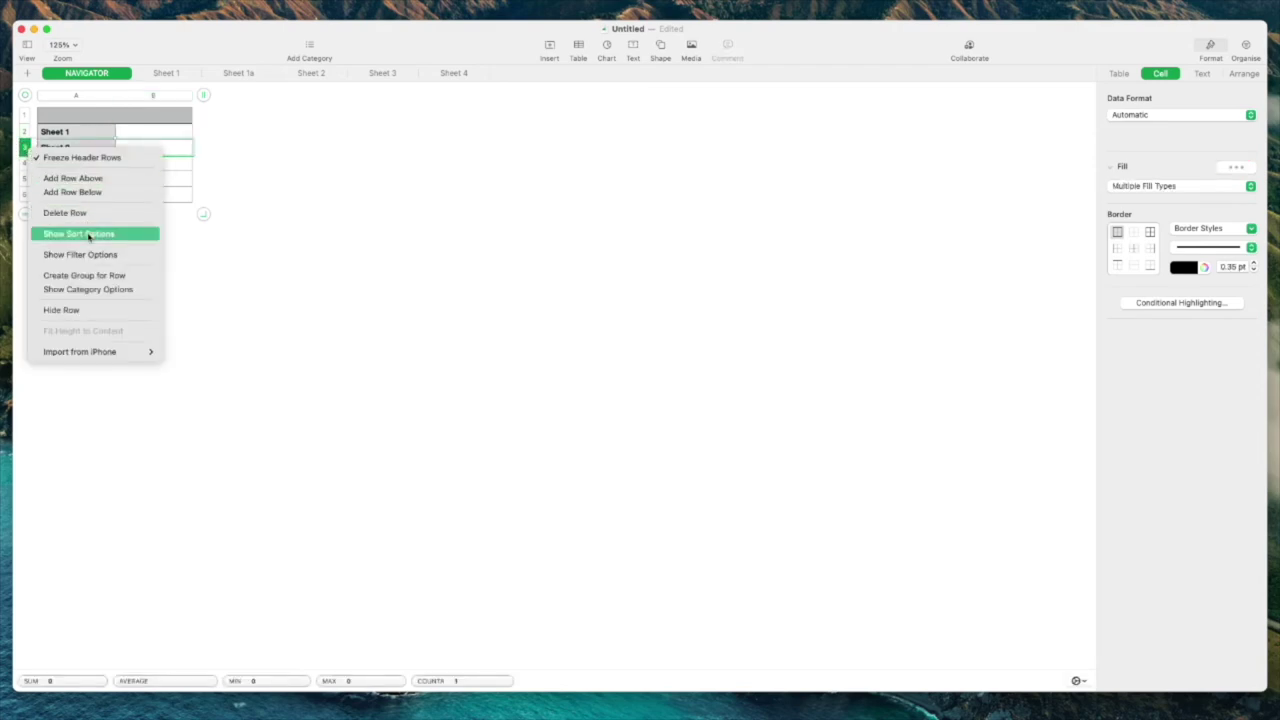
pyautogui.click(98, 182)
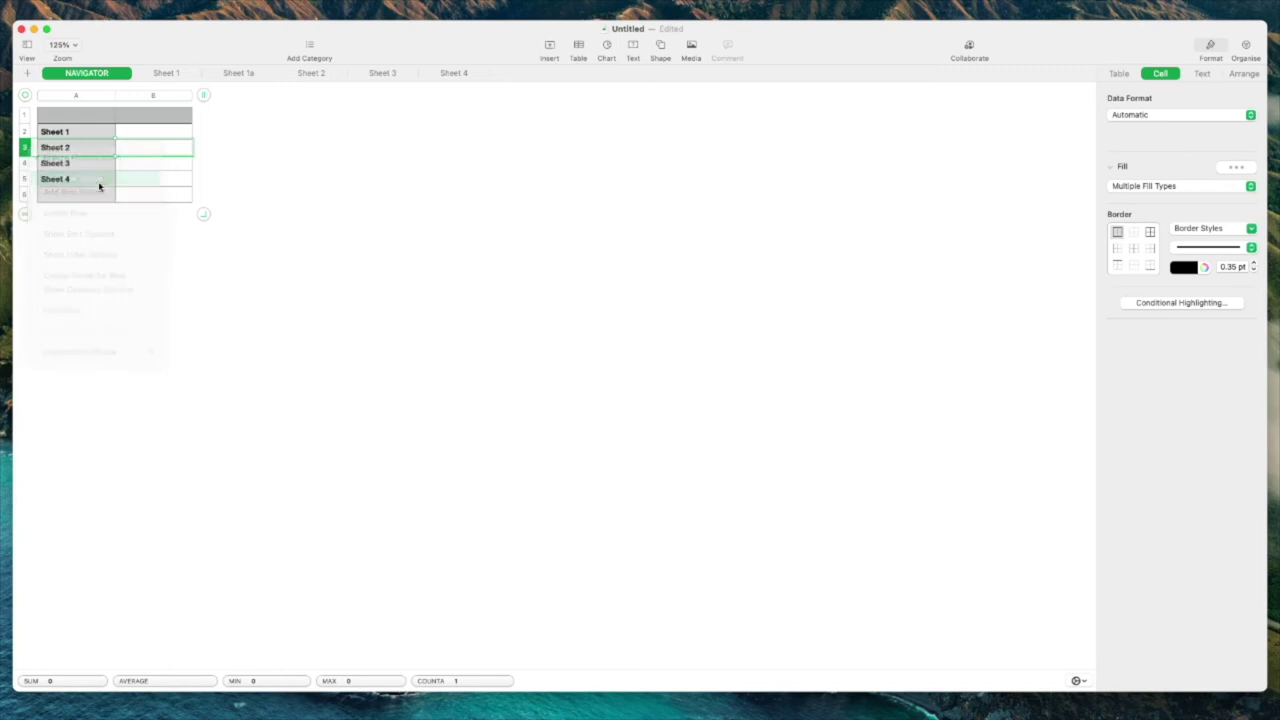
pyautogui.click(63, 147)
pyautogui.write('S')
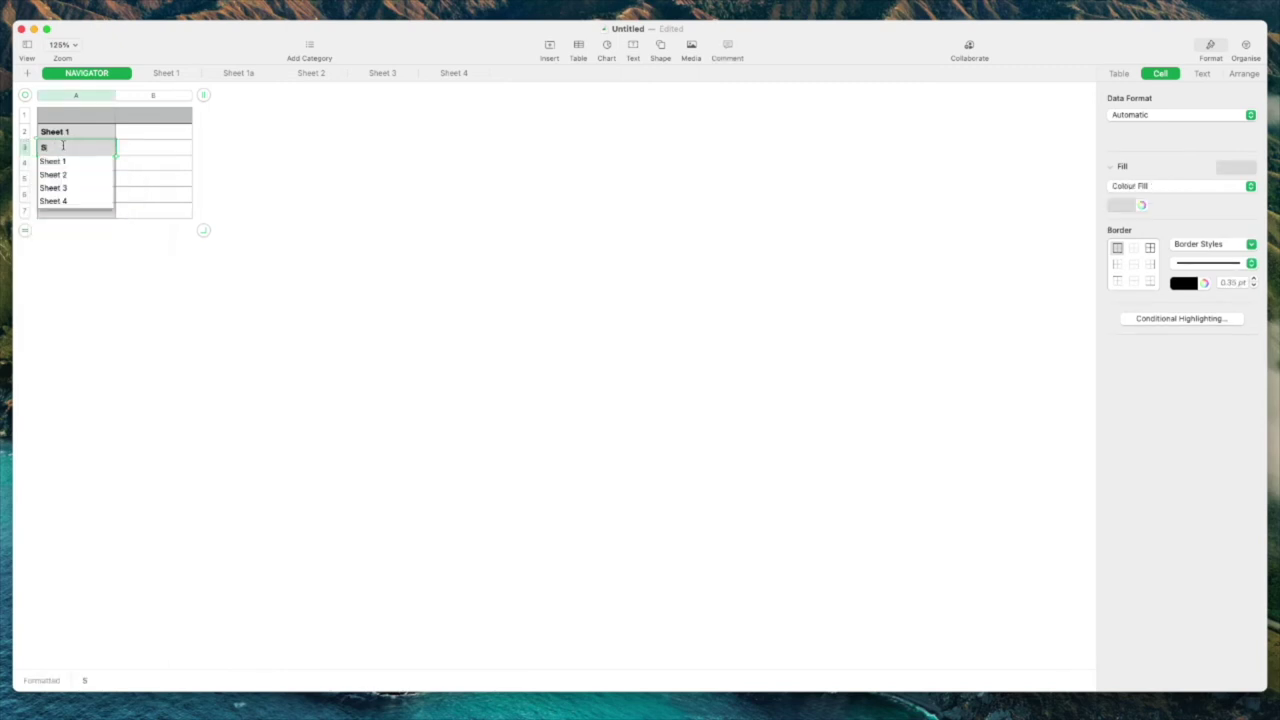
pyautogui.write('heet 1a')
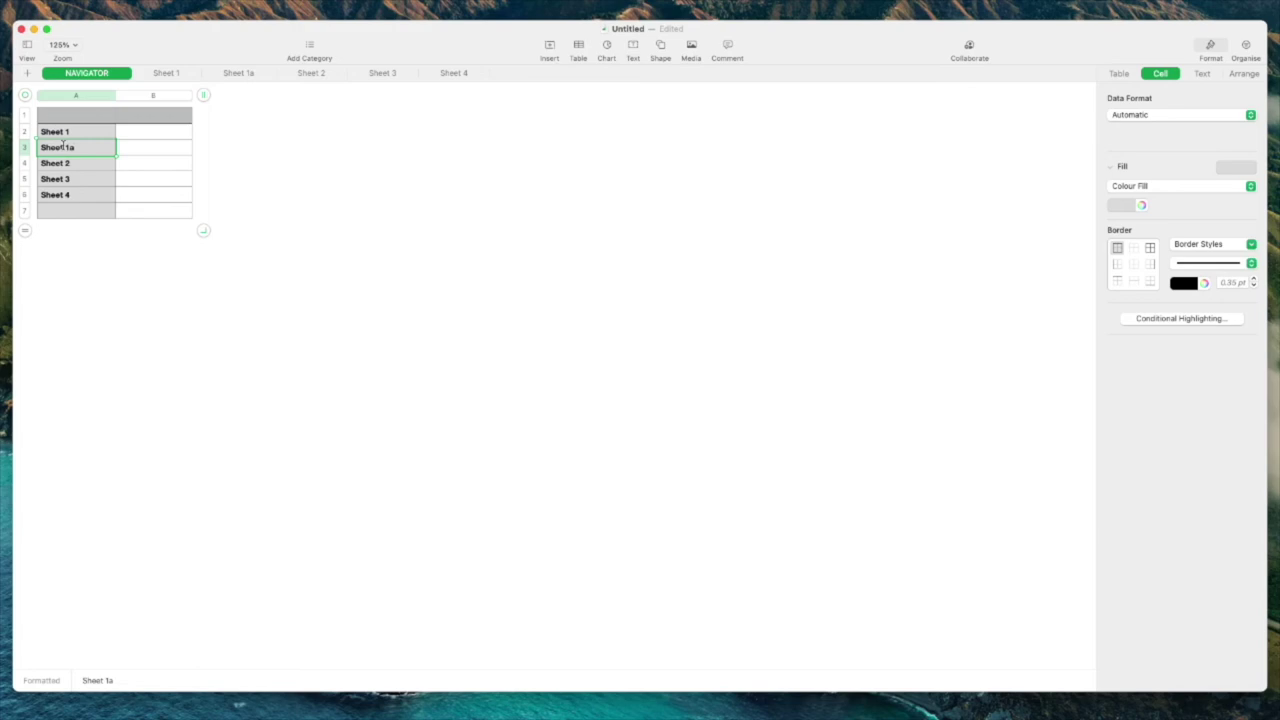
pyautogui.click(251, 140)
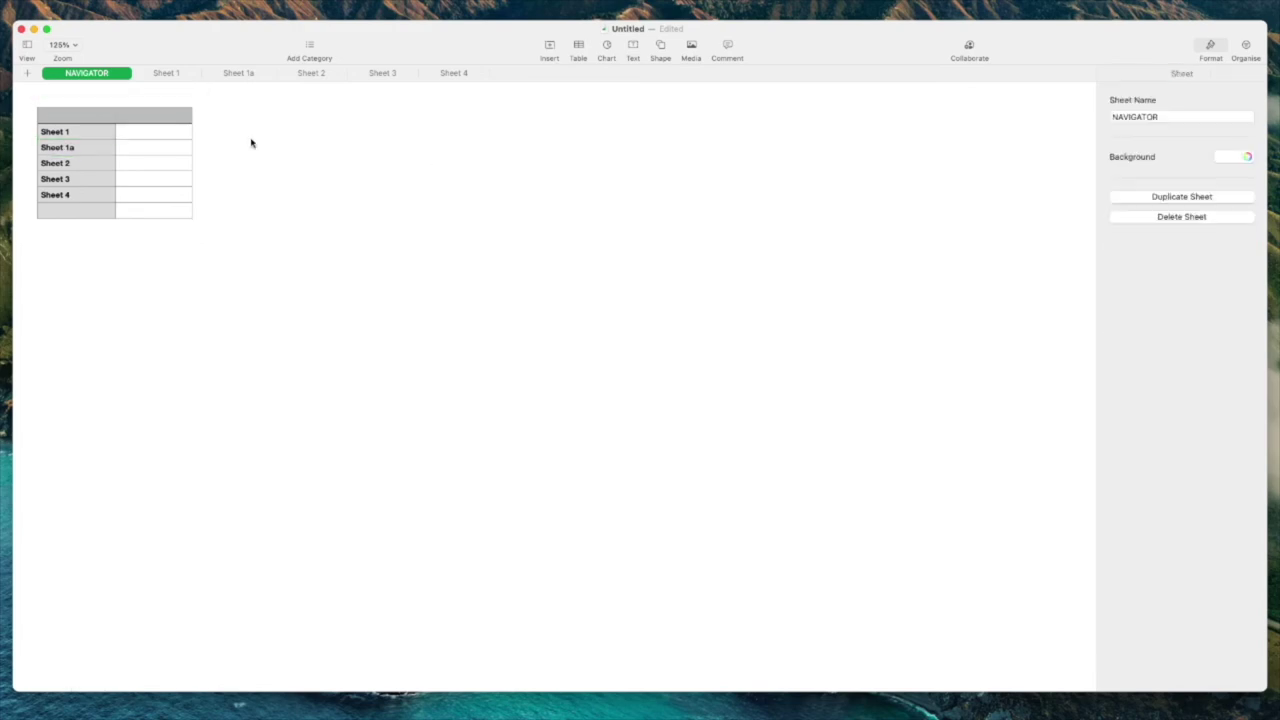
# - Enter 'NAVIGATE TO' in B2 and fill it down through B3–B6
pyautogui.click(177, 131)
pyautogui.write('NAVI')
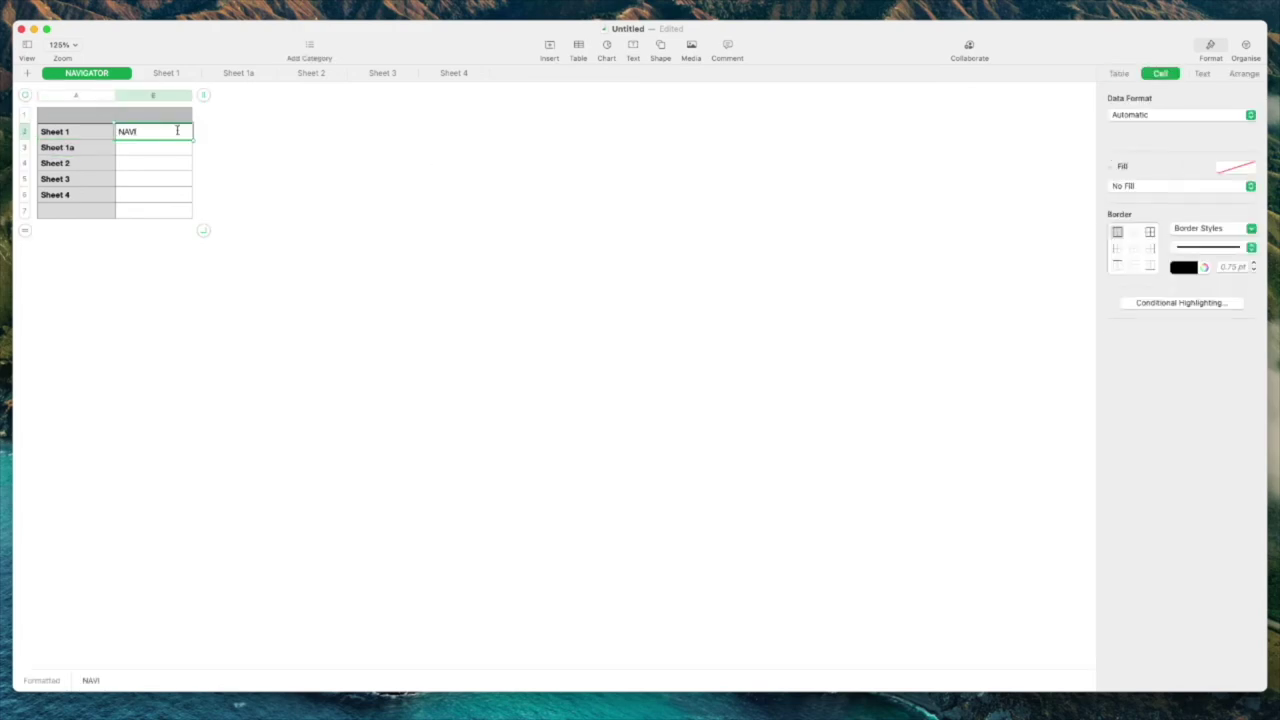
pyautogui.write('GATE T')
pyautogui.write('O')
pyautogui.click(426, 189)
pyautogui.click(161, 136)
pyautogui.moveTo(154, 140); pyautogui.dragTo(146, 190)
# - Make B2's NAVIGATE TO text a link to Sheet 1
pyautogui.click(297, 191)
pyautogui.click(183, 133)
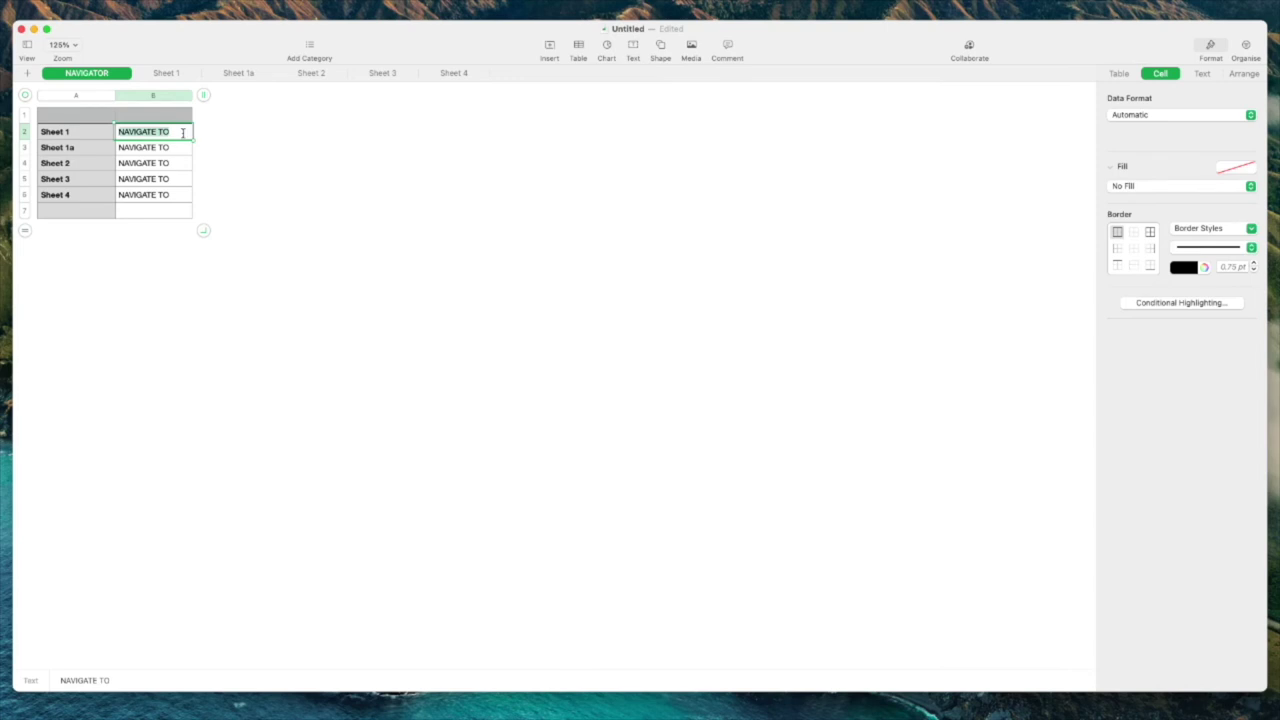
pyautogui.press('super+k')
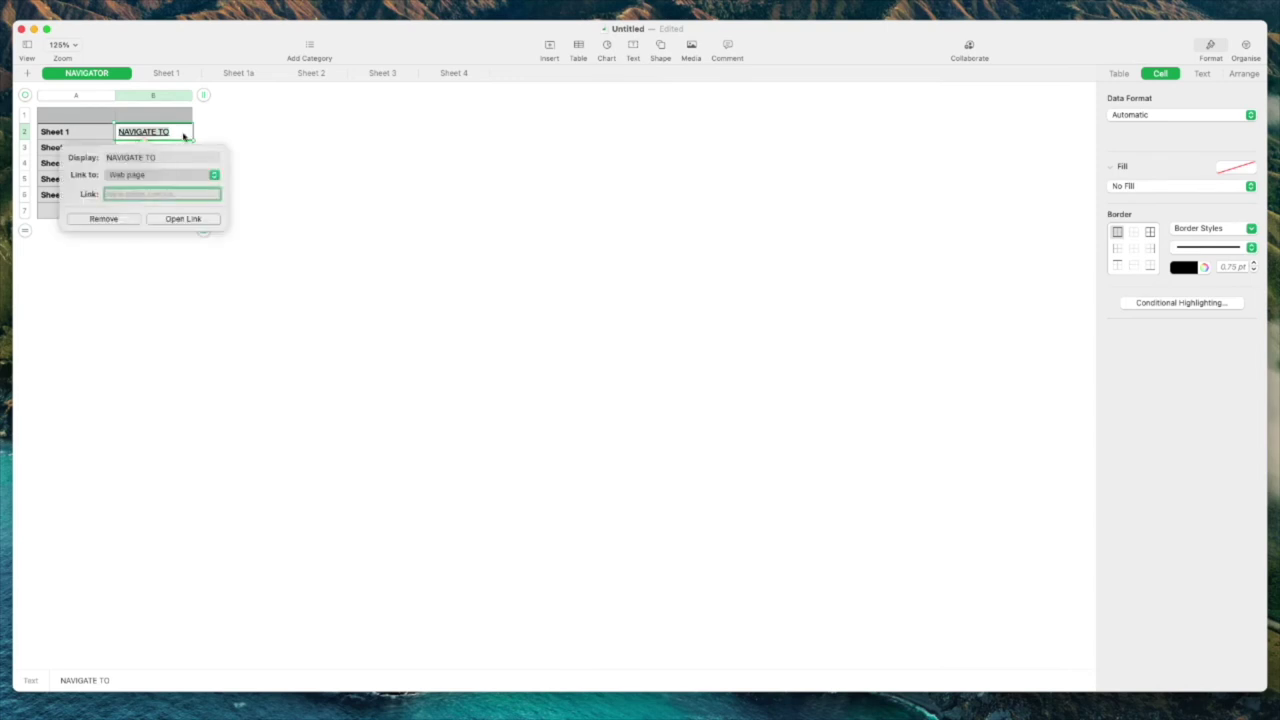
pyautogui.click(214, 176)
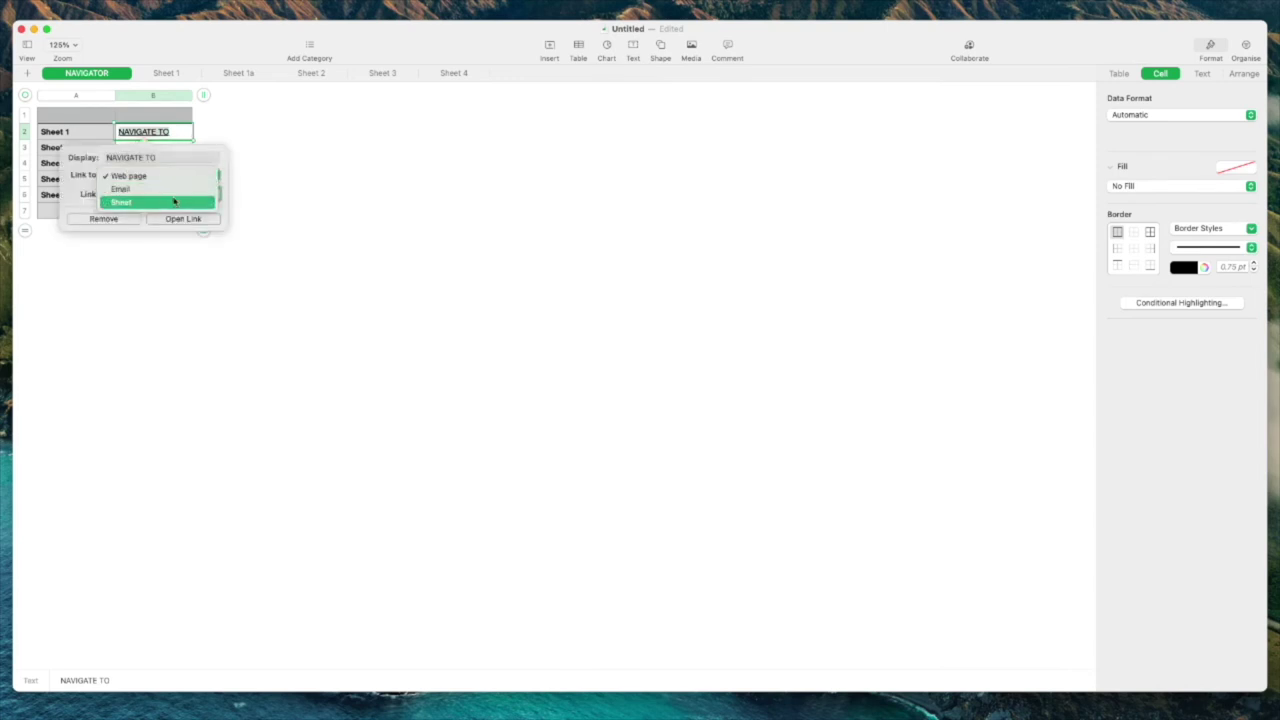
pyautogui.click(174, 202)
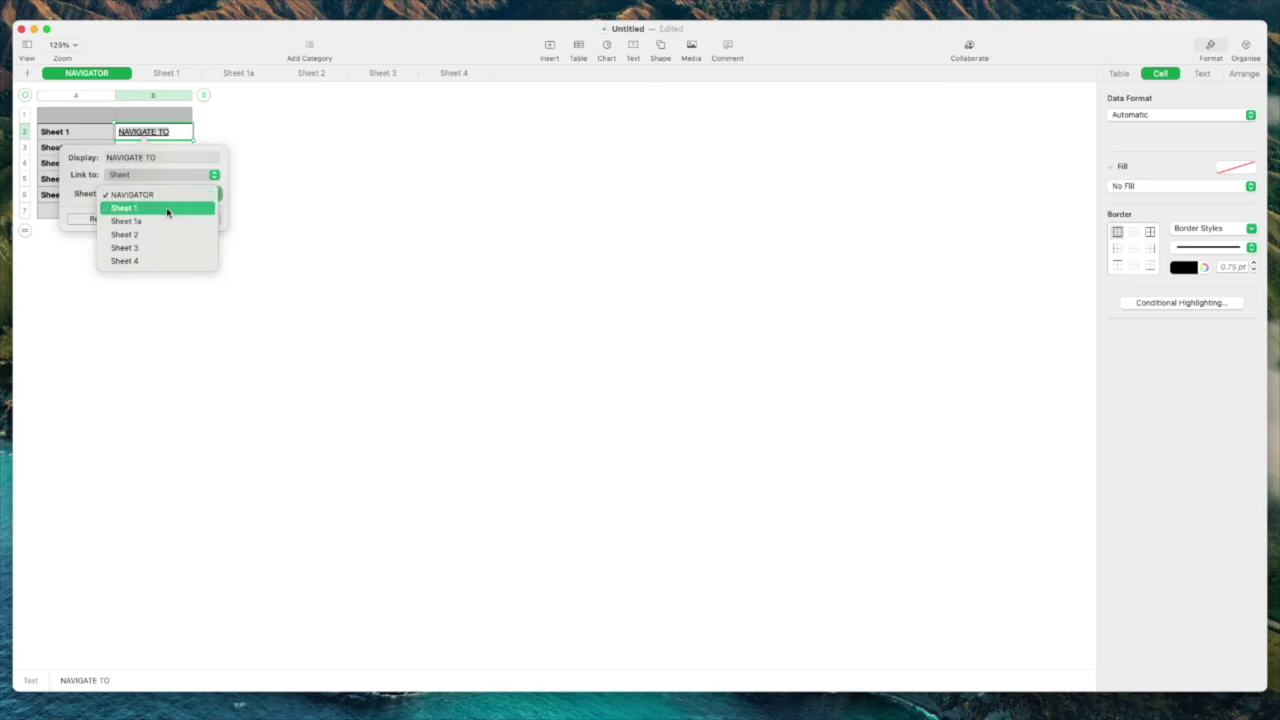
pyautogui.click(167, 208)
pyautogui.click(265, 253)
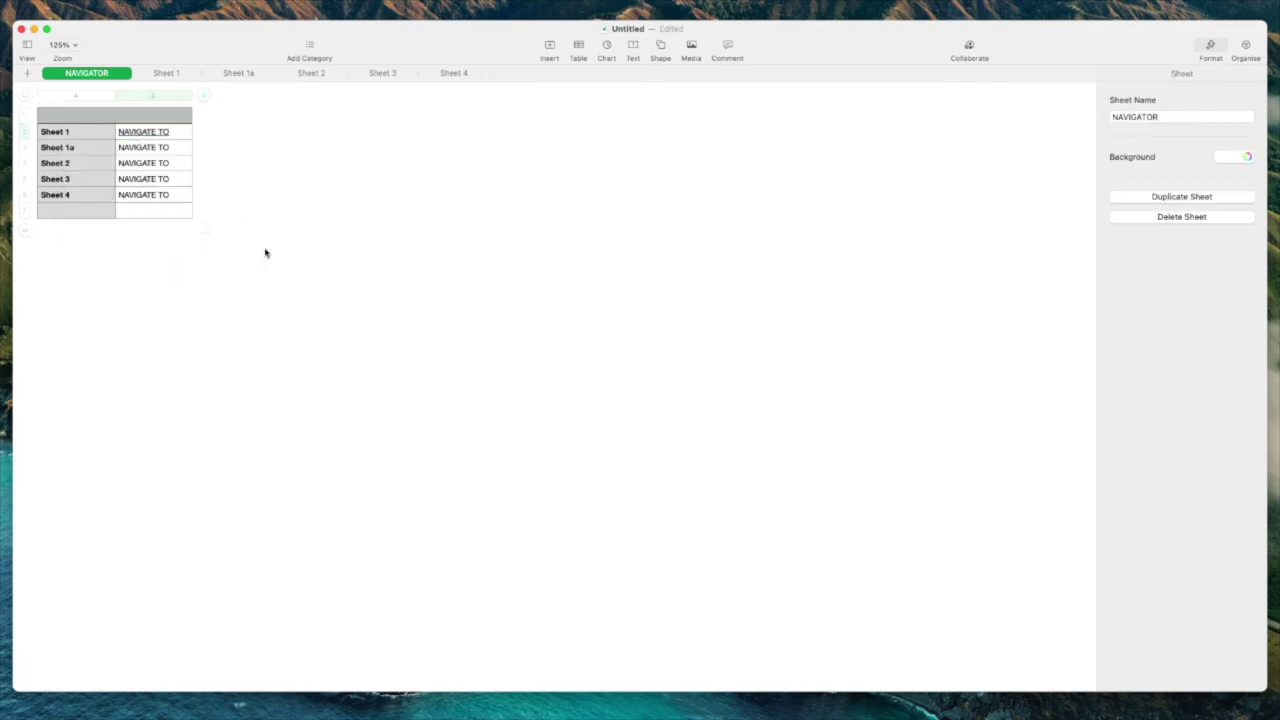
# - Link B3's NAVIGATE TO text to Sheet 1a
pyautogui.click(172, 147)
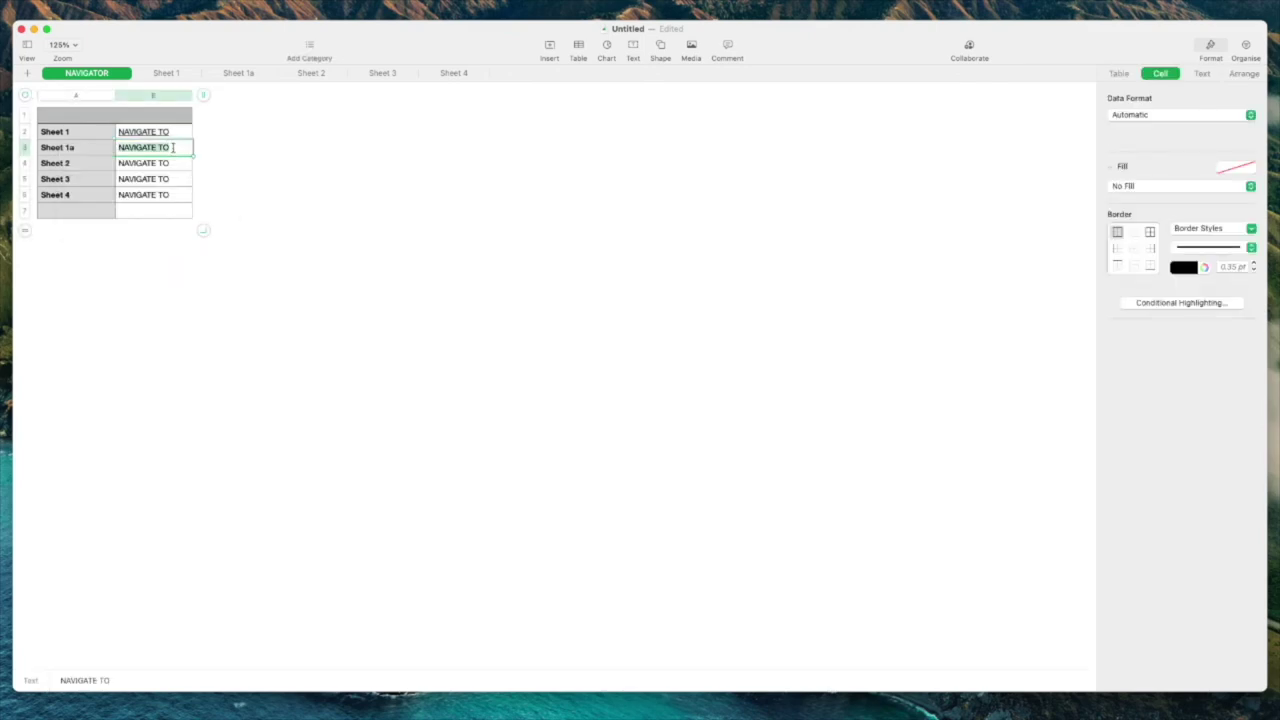
pyautogui.click(215, 192)
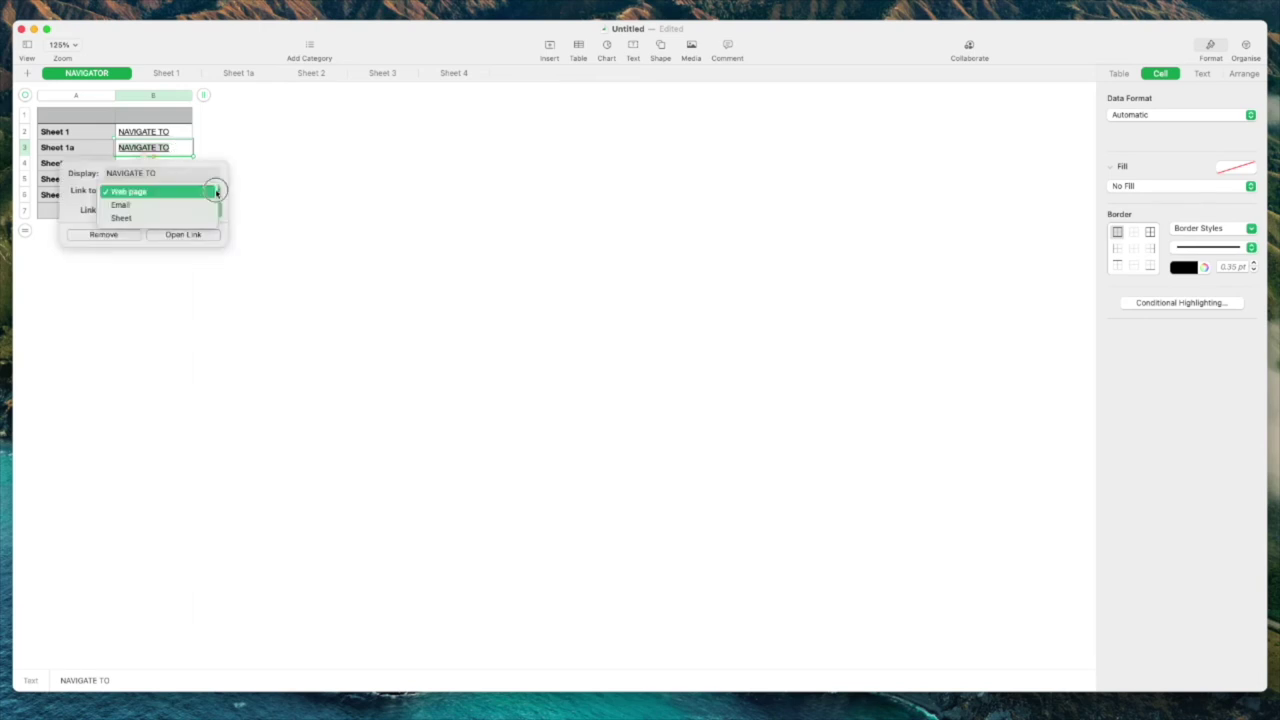
pyautogui.click(197, 218)
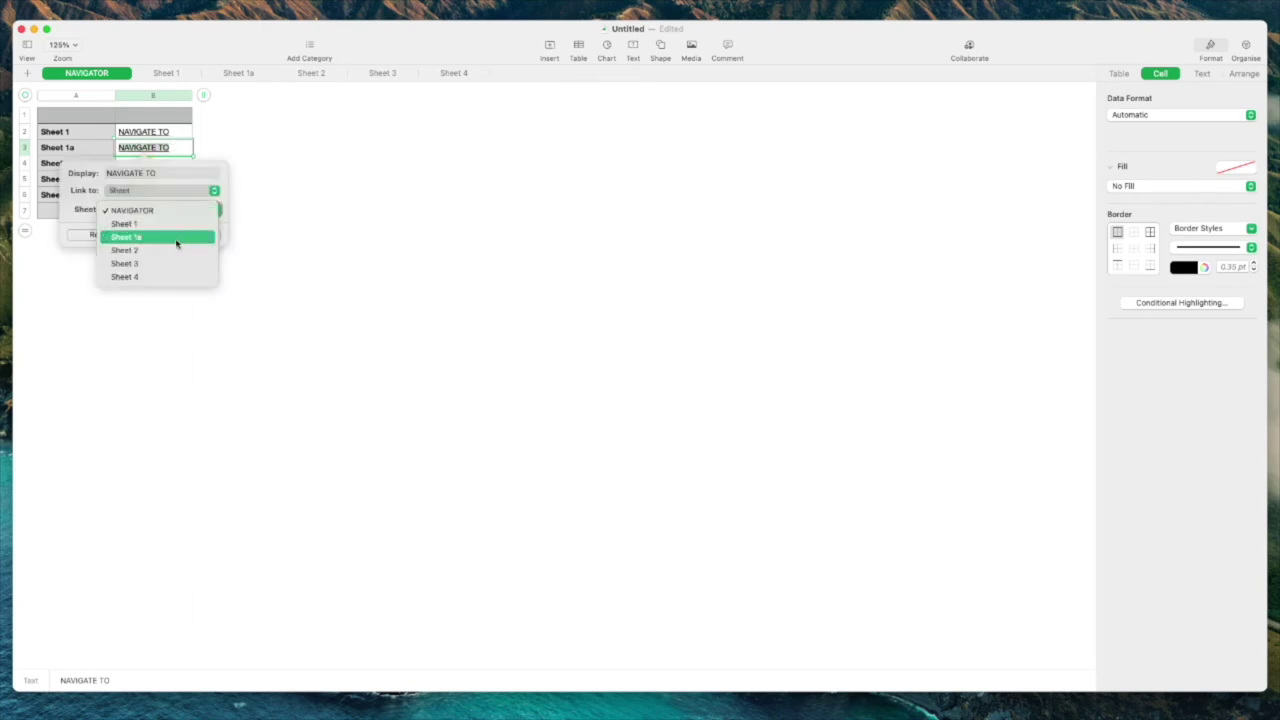
pyautogui.click(176, 243)
pyautogui.click(286, 234)
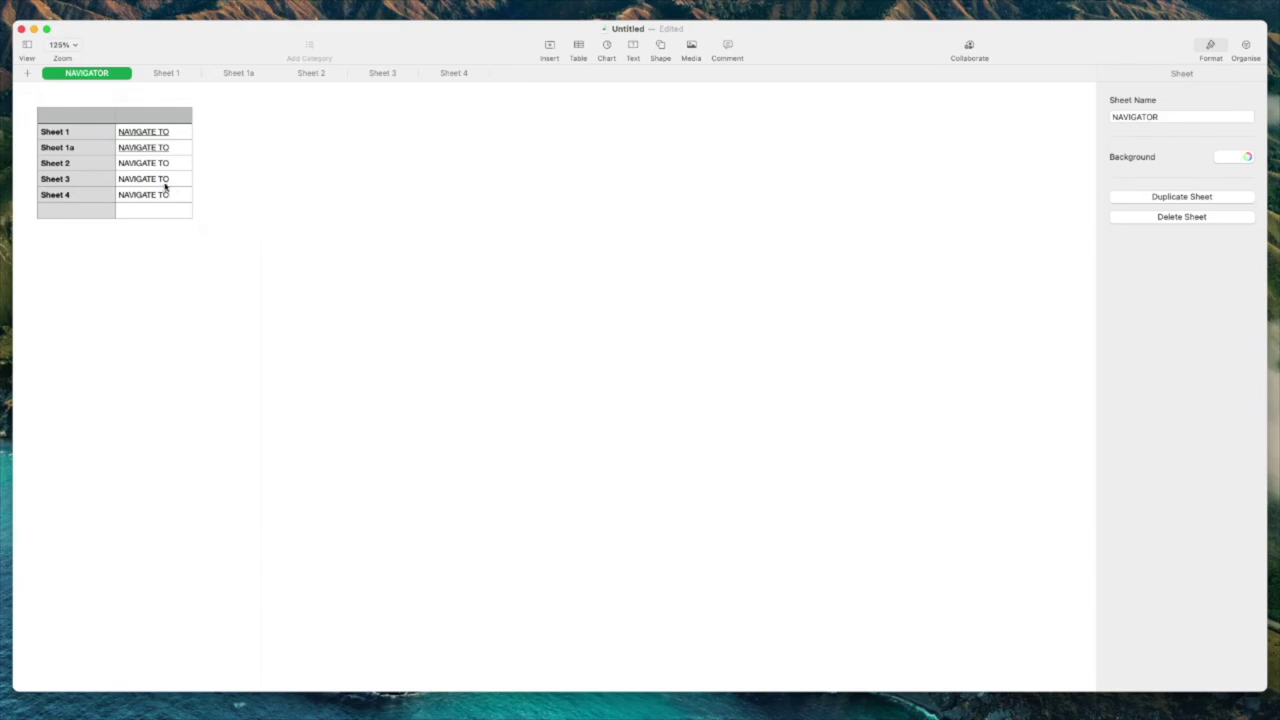
# - Link B4's NAVIGATE TO text to Sheet 2
pyautogui.doubleClick(176, 163)
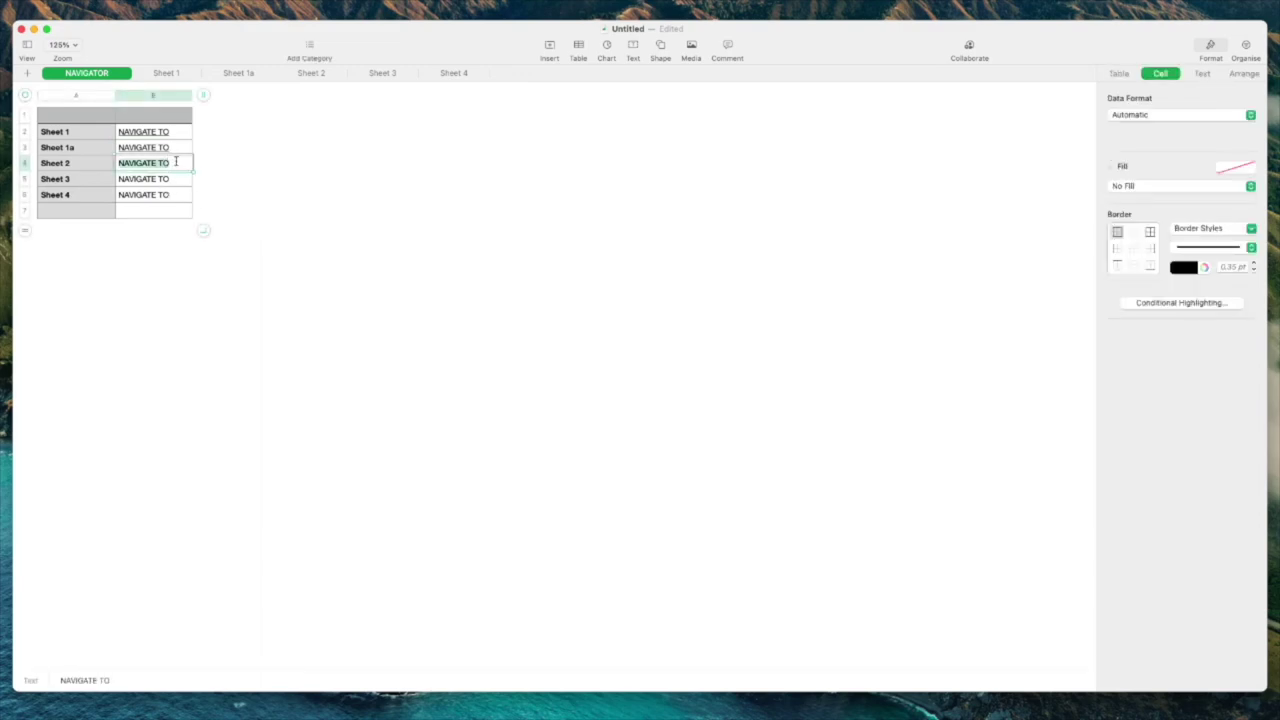
pyautogui.click(194, 208)
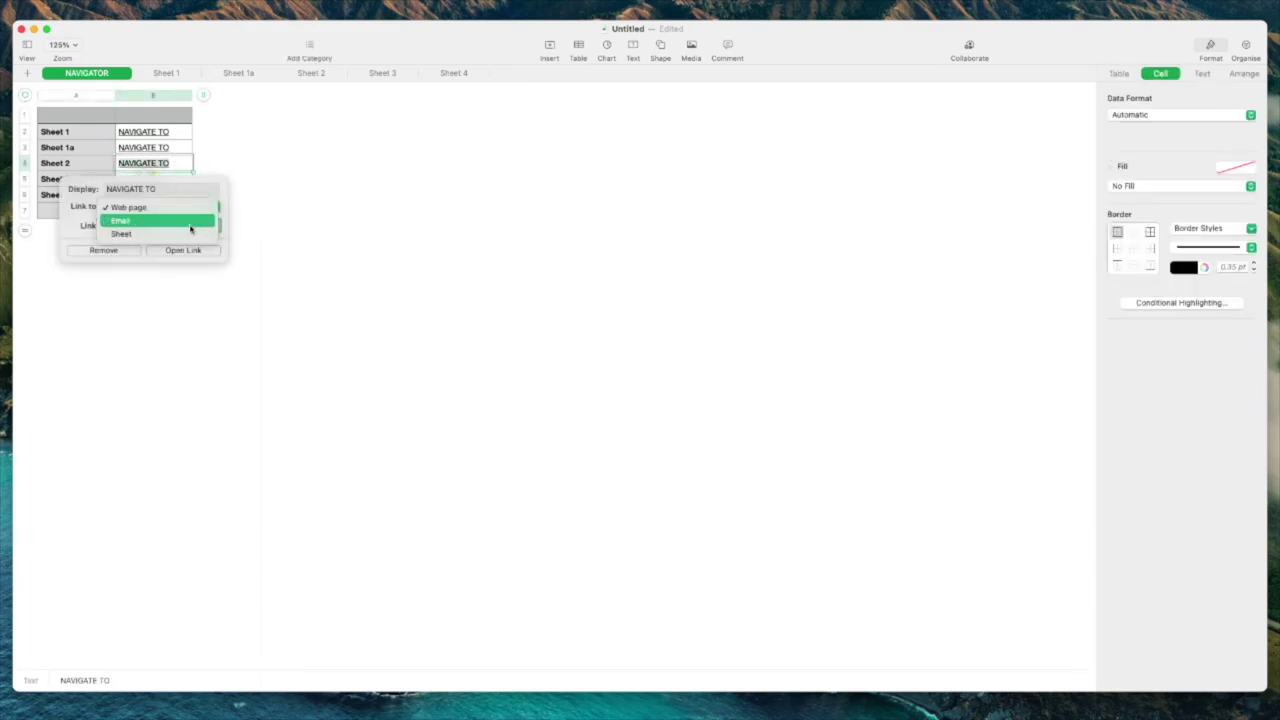
pyautogui.click(191, 234)
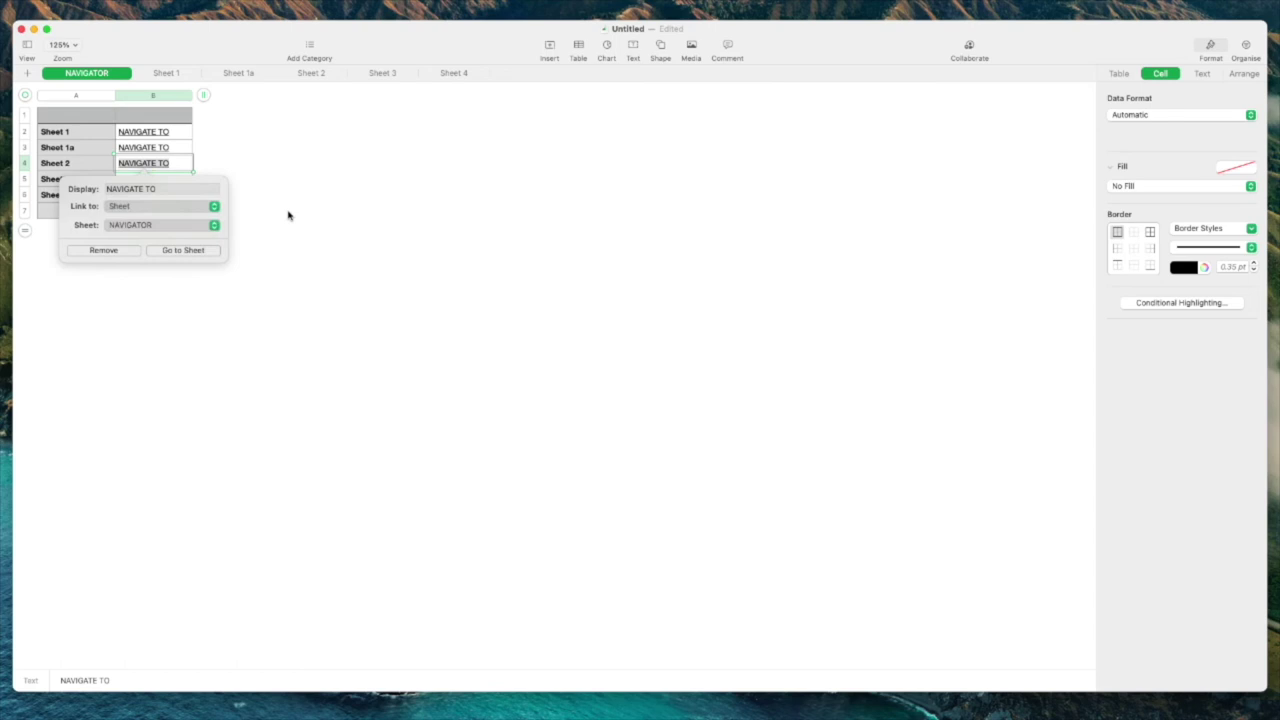
pyautogui.click(203, 229)
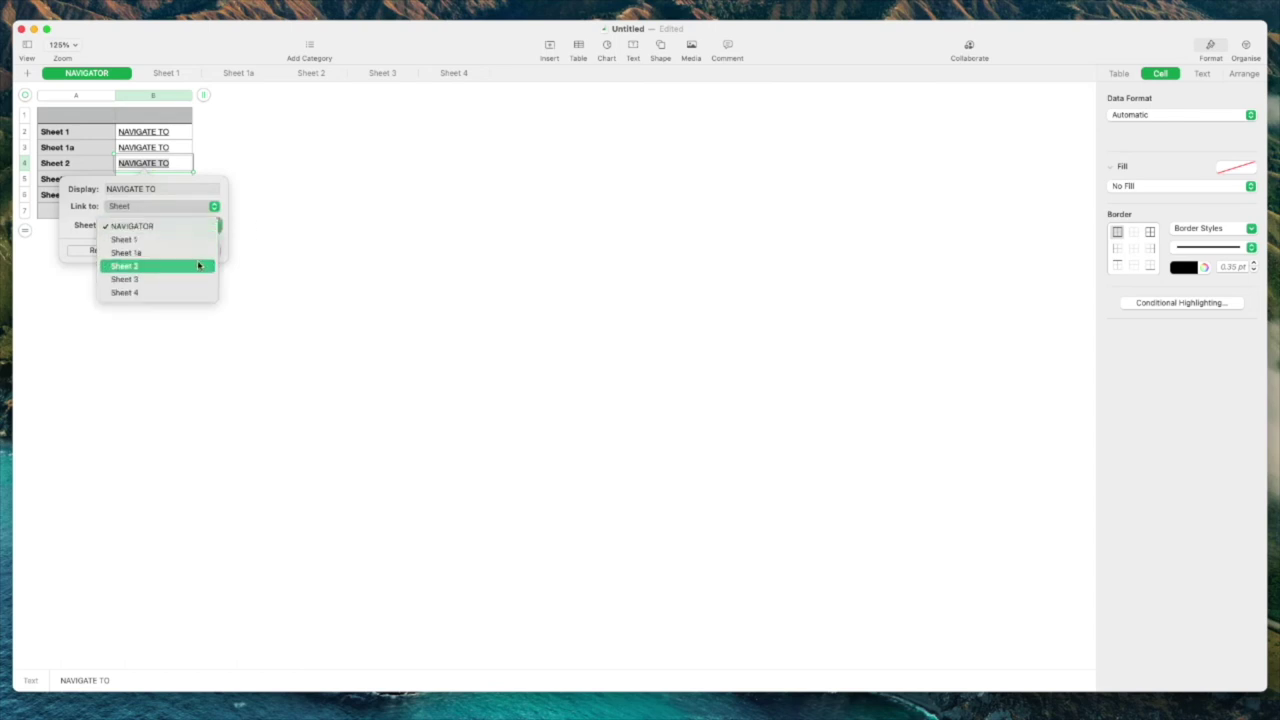
pyautogui.click(199, 265)
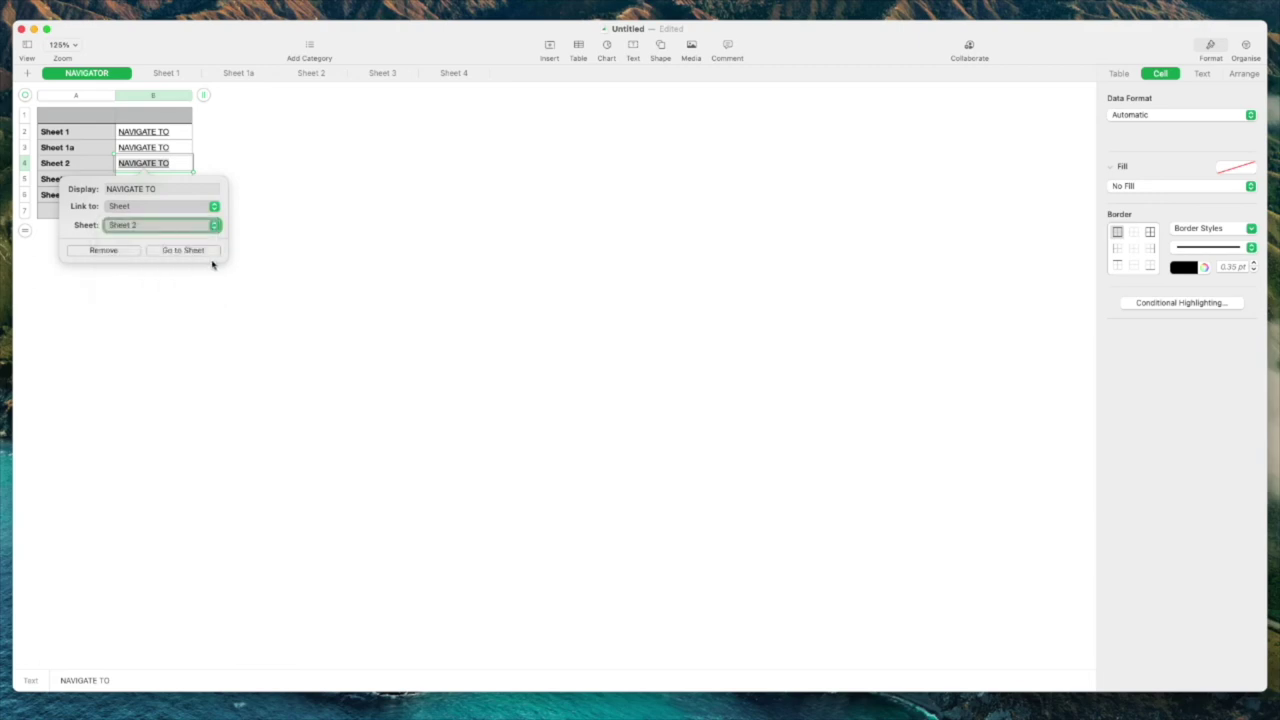
pyautogui.click(266, 240)
# - Link the NAVIGATE TO cell beside Sheet 3 to Sheet 3
pyautogui.click(179, 181)
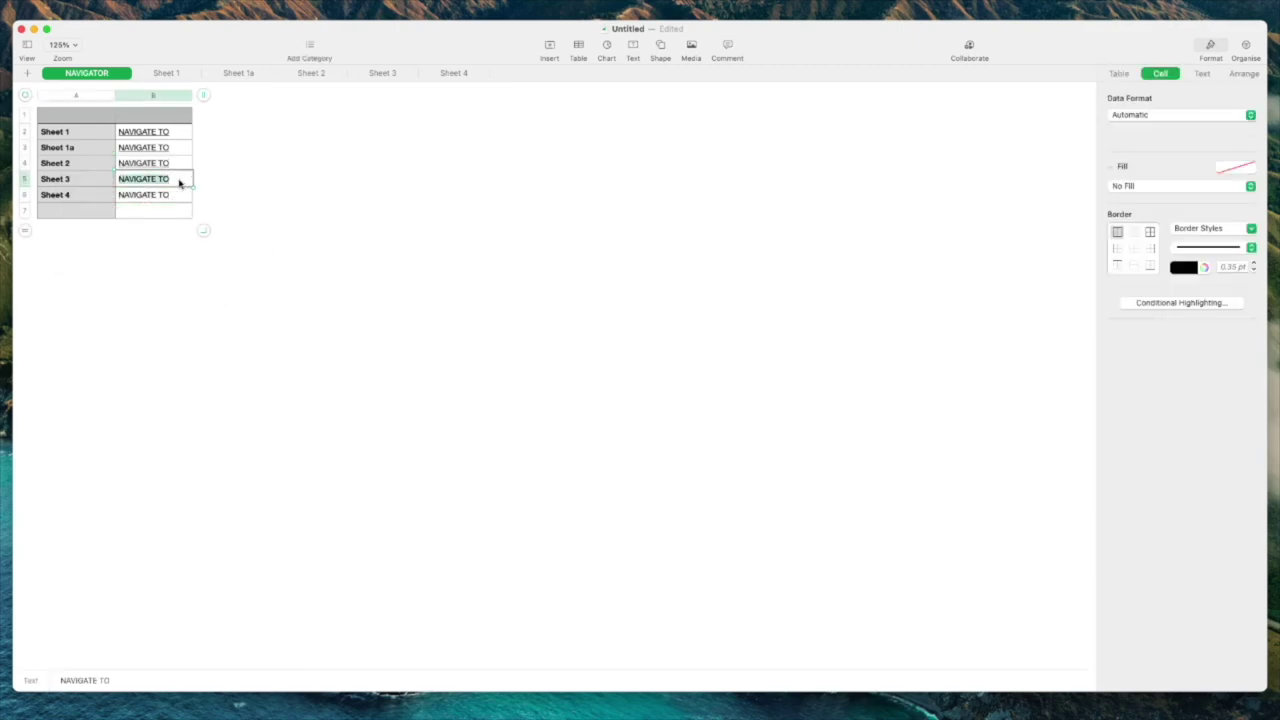
pyautogui.click(179, 179)
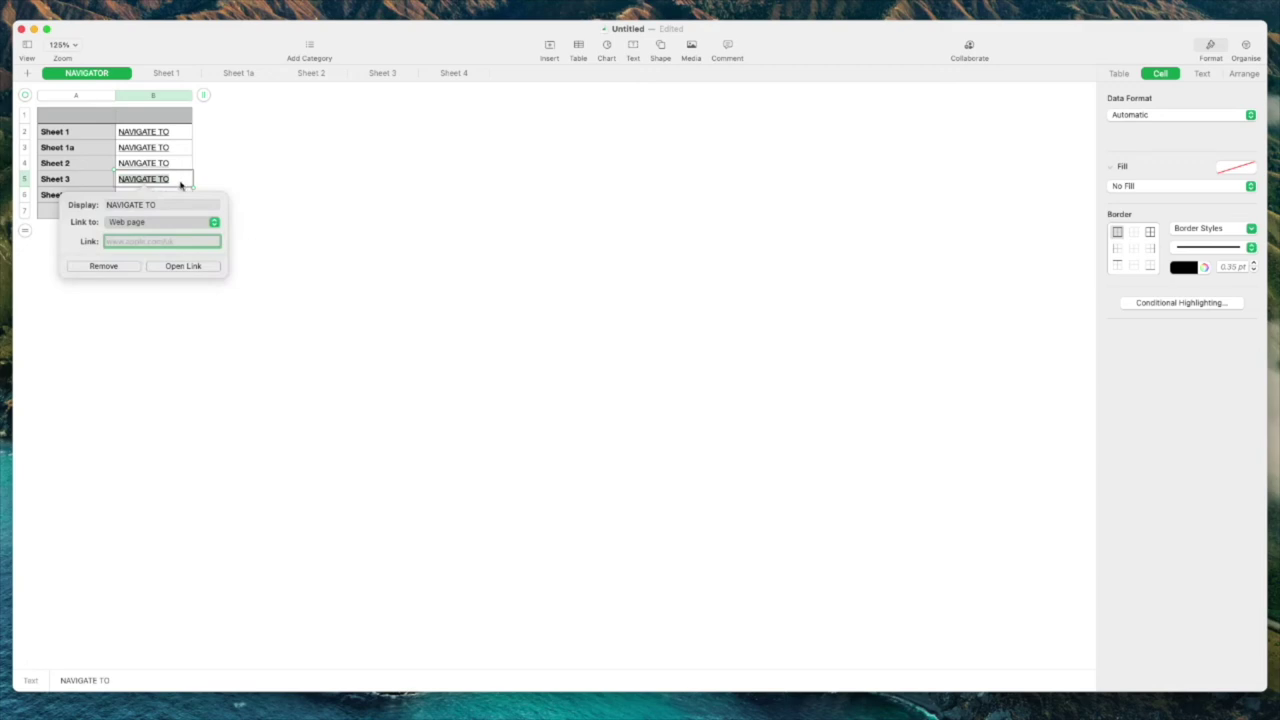
pyautogui.click(187, 228)
pyautogui.click(188, 250)
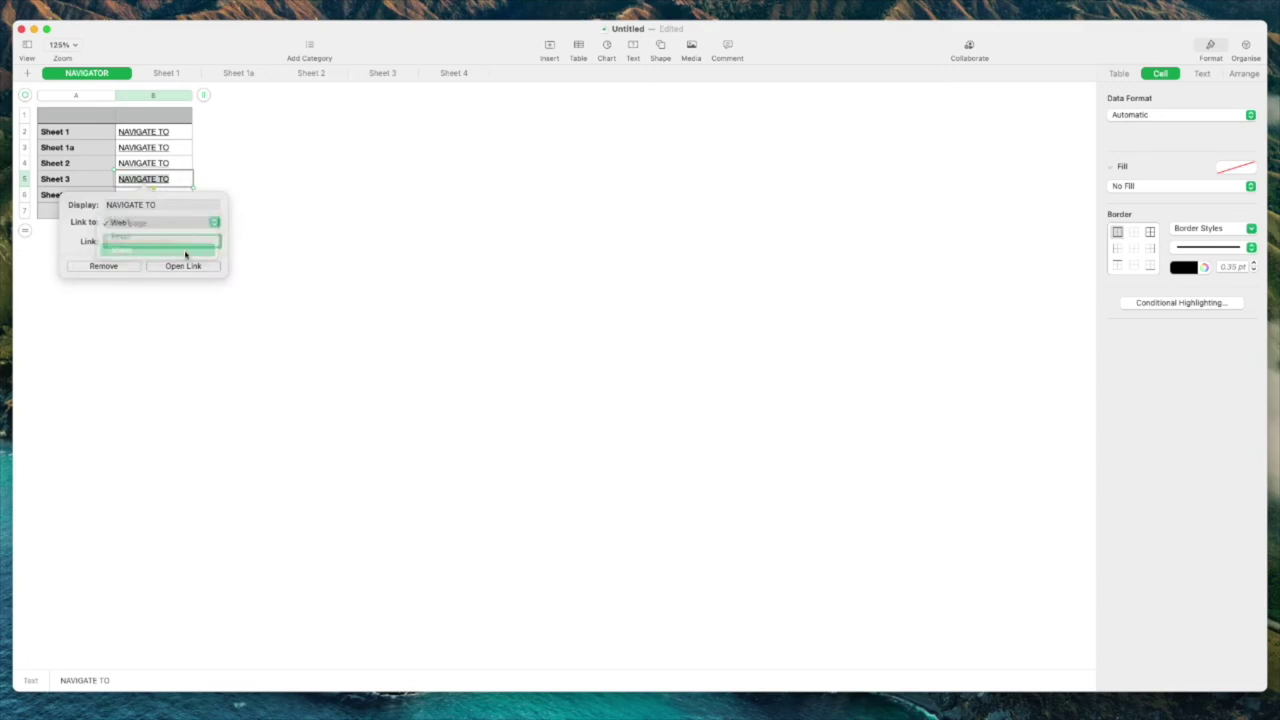
pyautogui.click(187, 241)
pyautogui.click(188, 295)
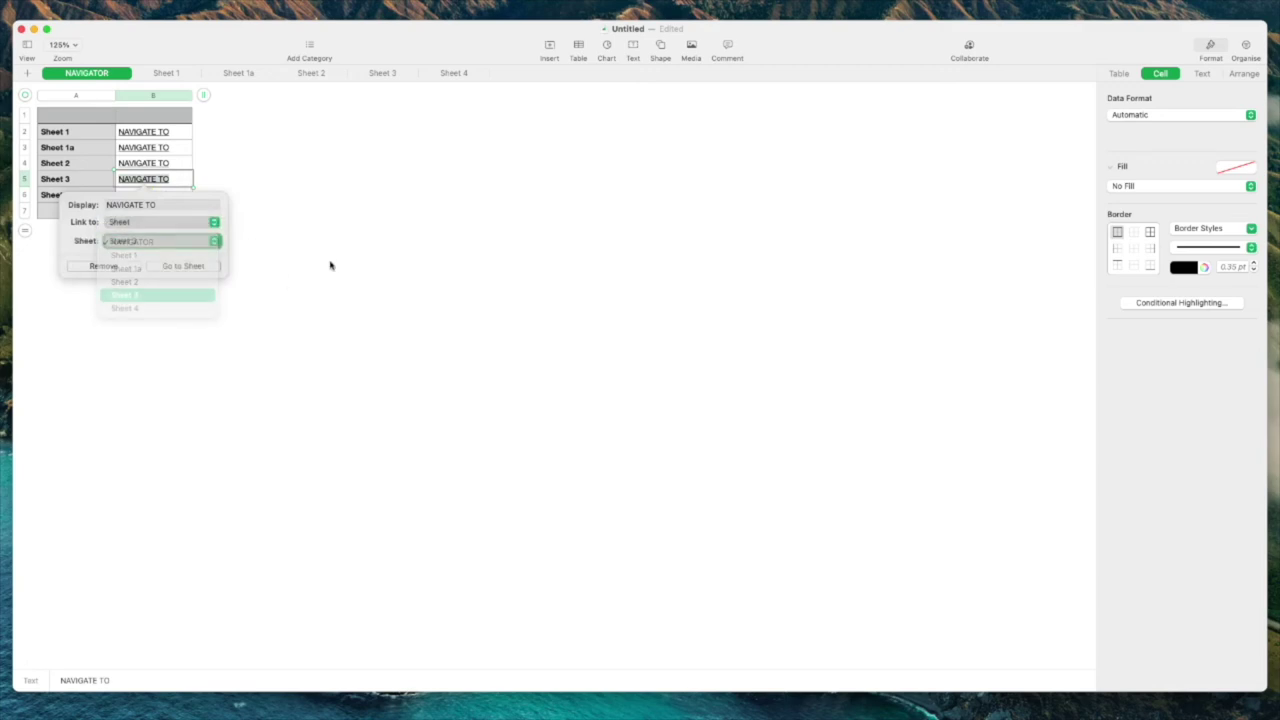
pyautogui.click(333, 265)
# - Link the NAVIGATE TO cell beside Sheet 4 to Sheet 4
pyautogui.click(180, 196)
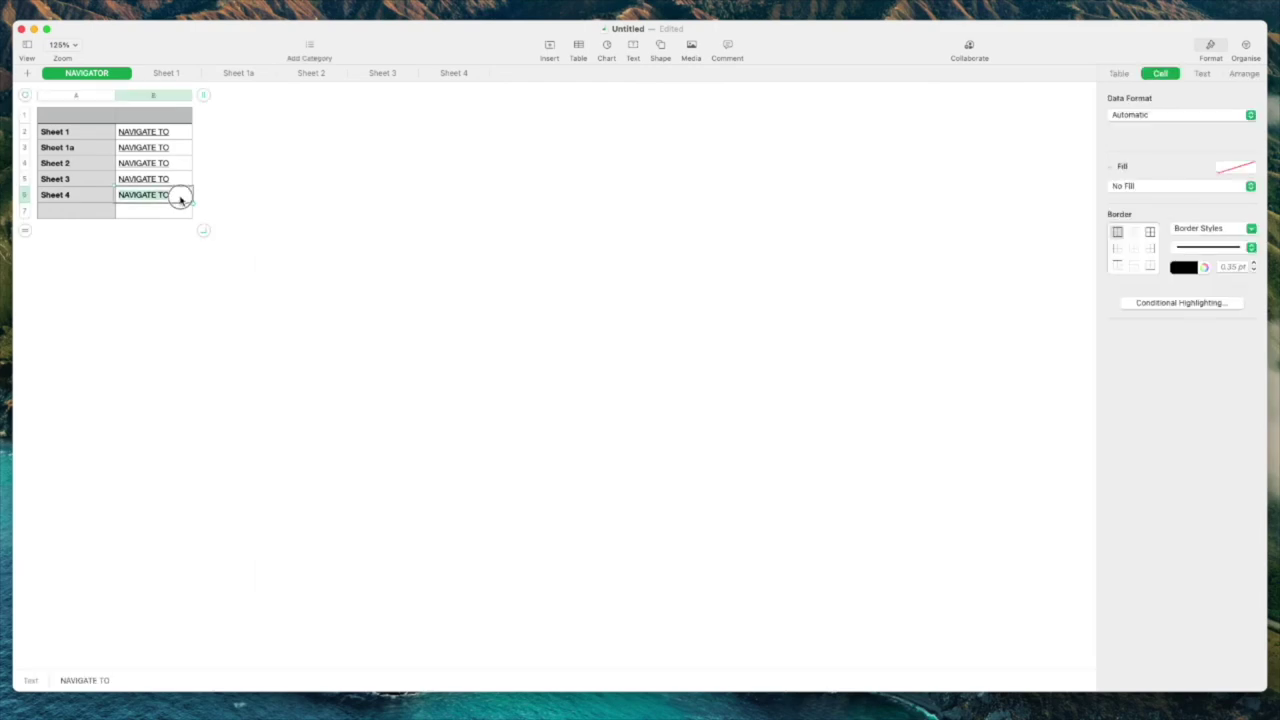
pyautogui.click(180, 196)
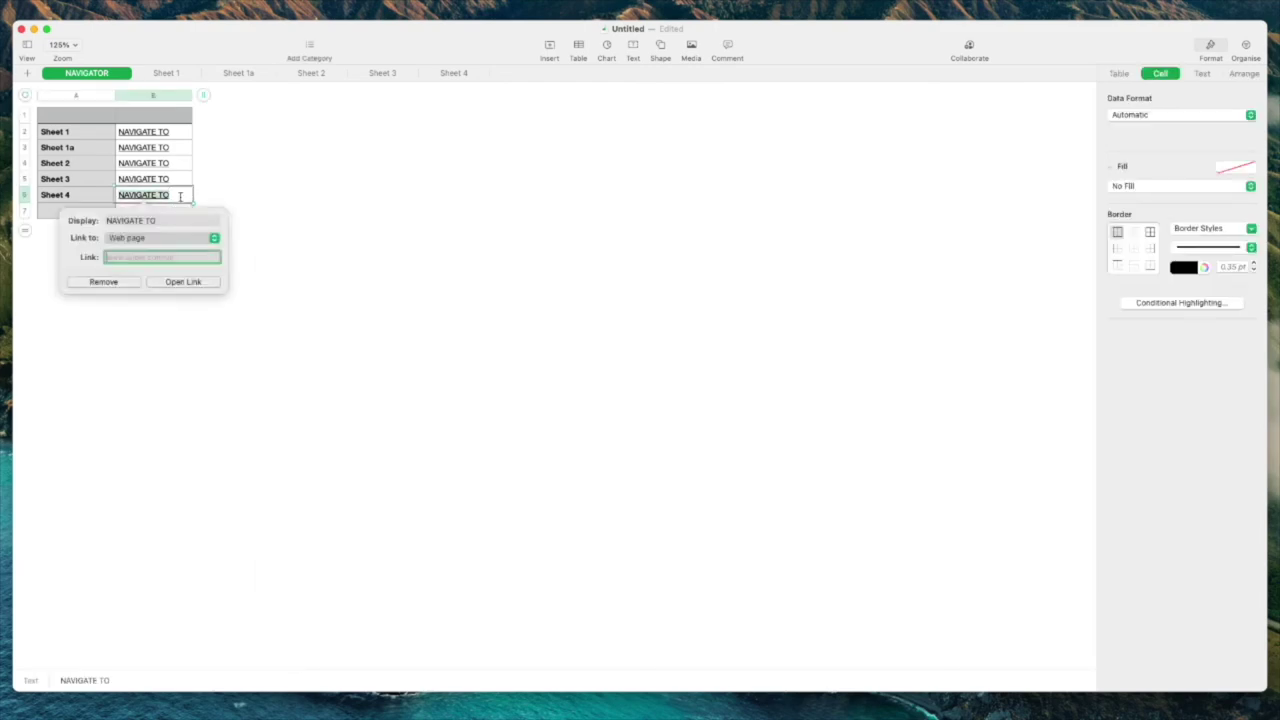
pyautogui.click(187, 239)
pyautogui.click(178, 266)
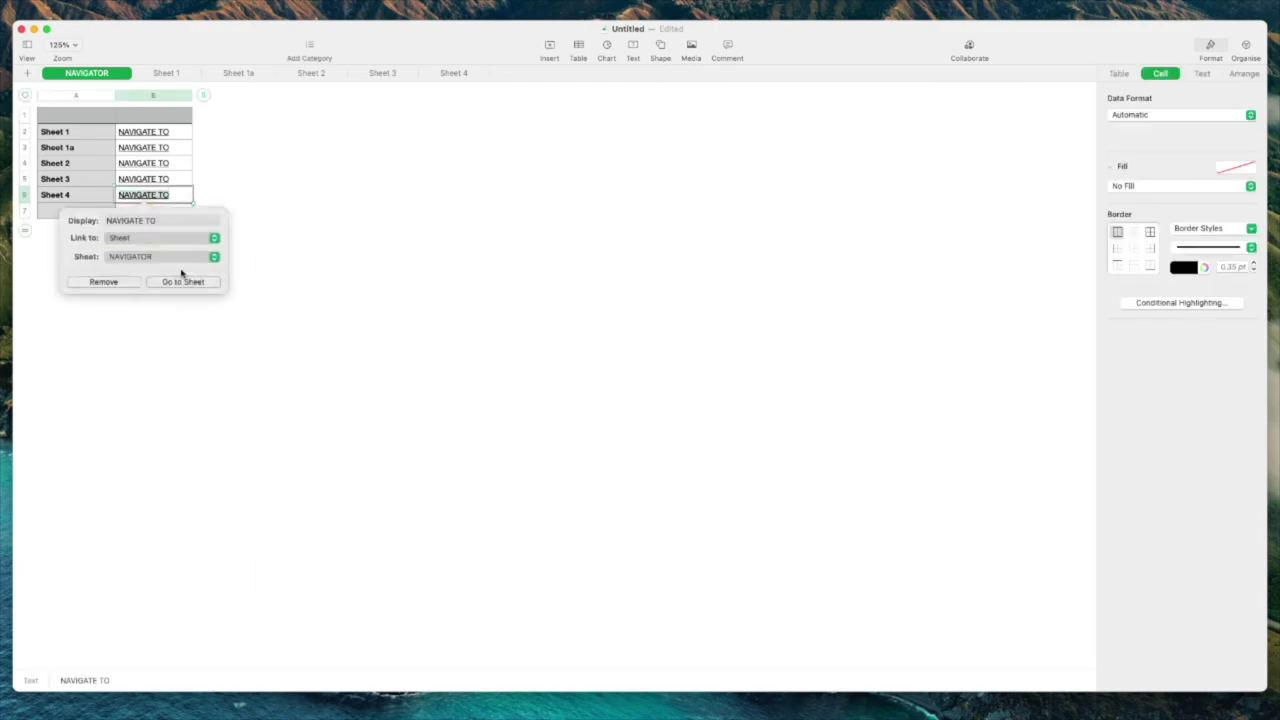
pyautogui.click(183, 258)
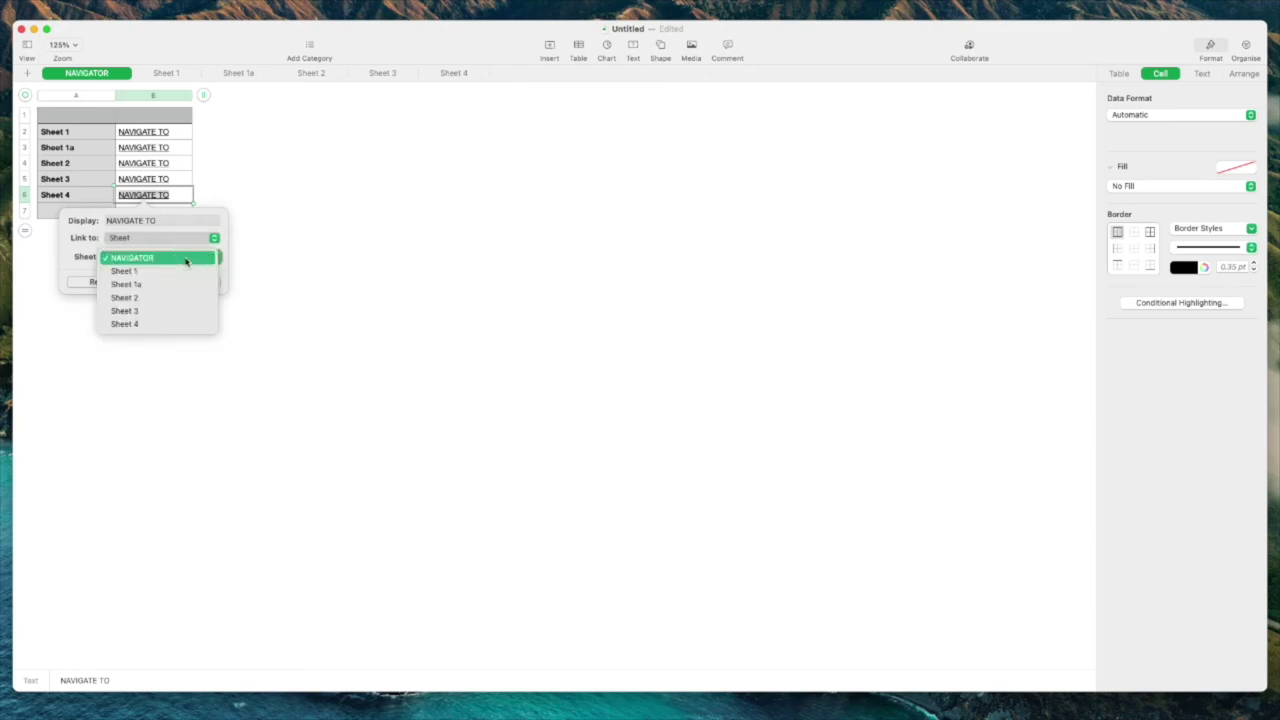
pyautogui.click(179, 326)
pyautogui.click(300, 288)
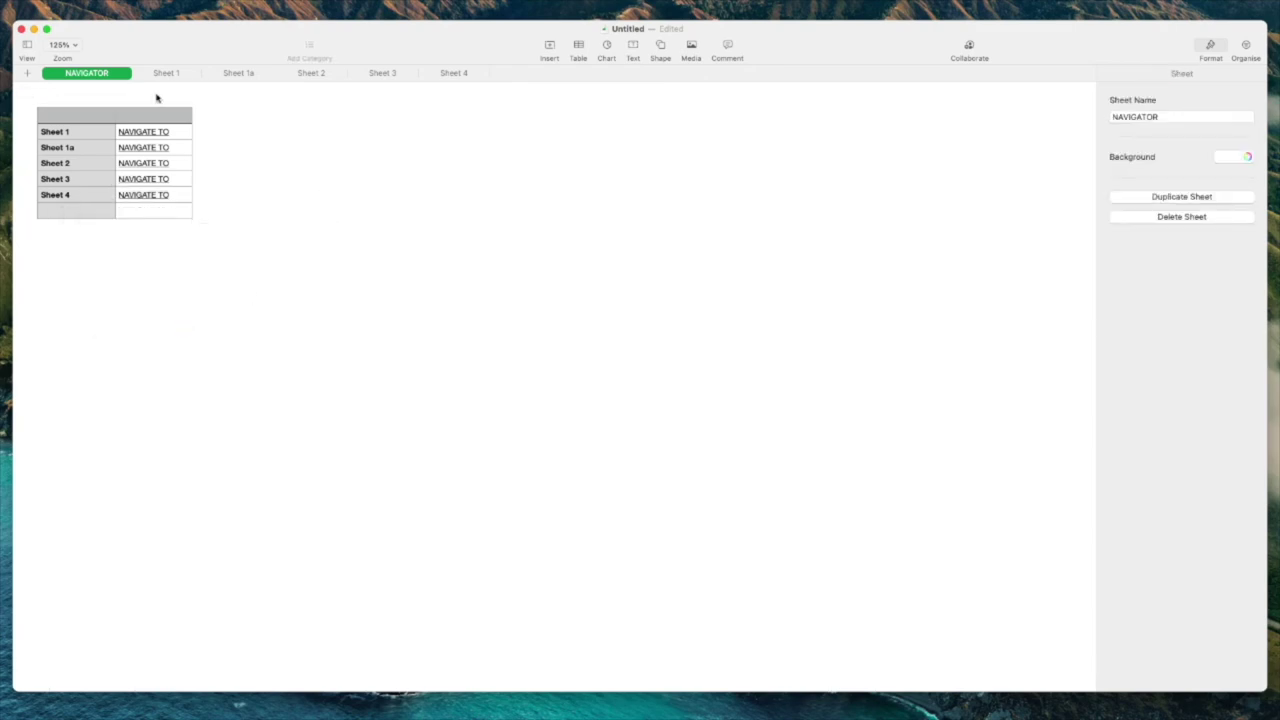
pyautogui.moveTo(166, 73)
pyautogui.click(164, 80)
pyautogui.click(256, 78)
pyautogui.click(302, 80)
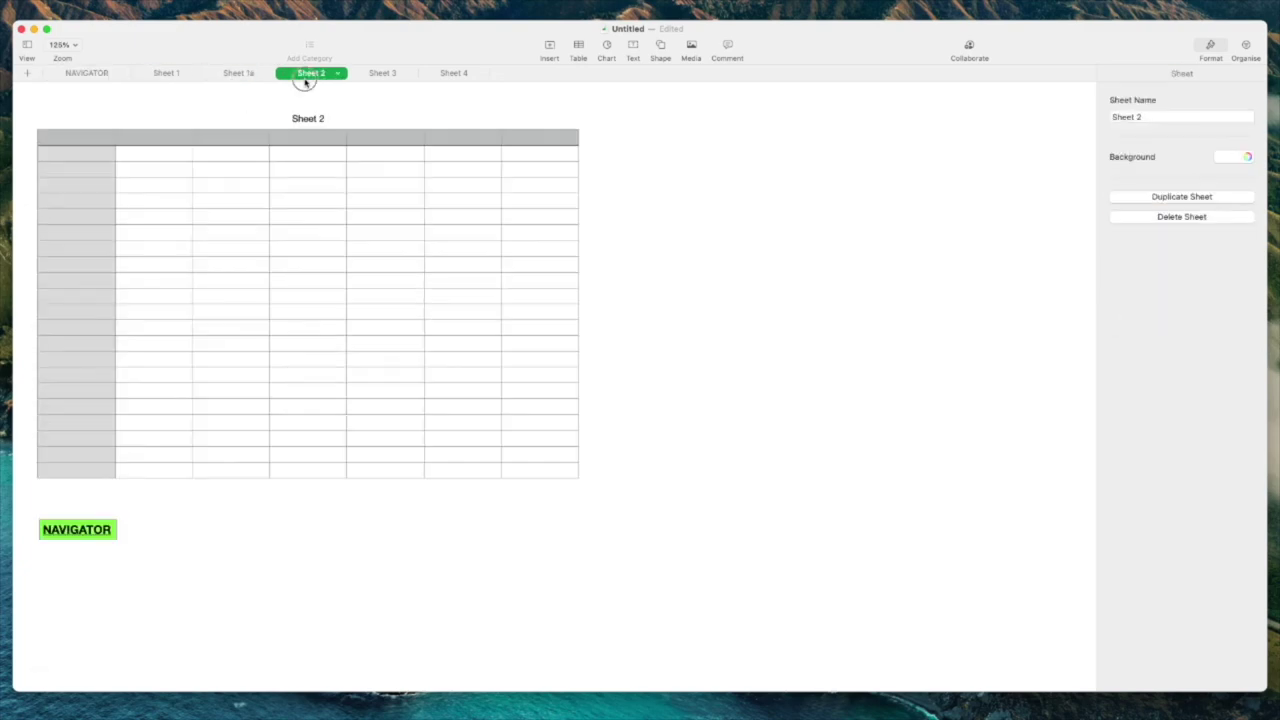
pyautogui.click(368, 76)
pyautogui.click(460, 76)
pyautogui.click(290, 77)
pyautogui.click(245, 77)
pyautogui.click(162, 72)
pyautogui.click(93, 74)
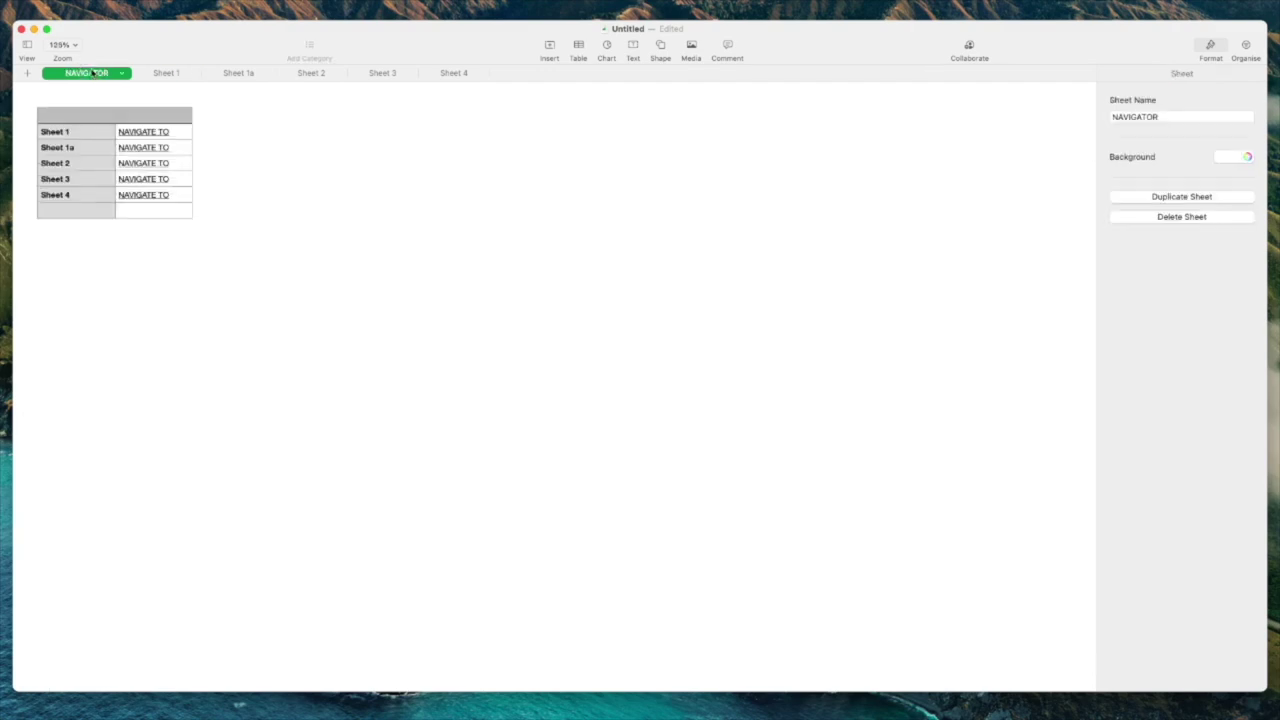
pyautogui.click(157, 137)
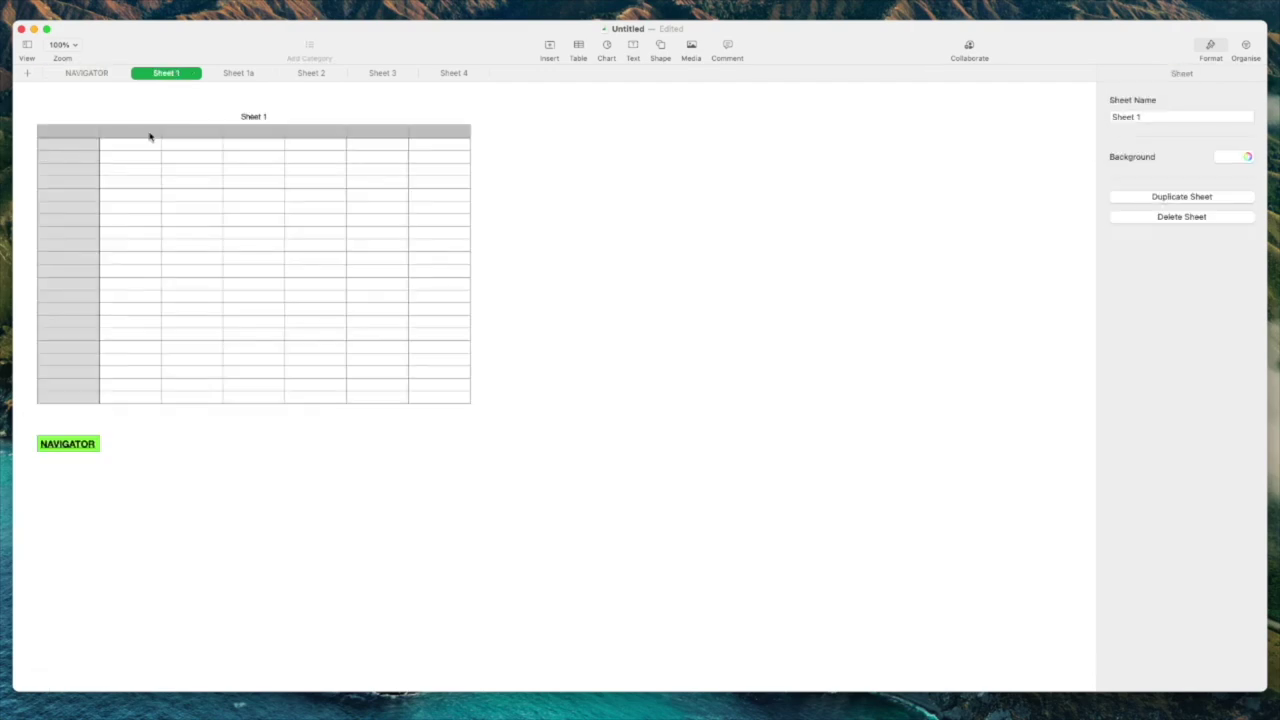
pyautogui.click(97, 77)
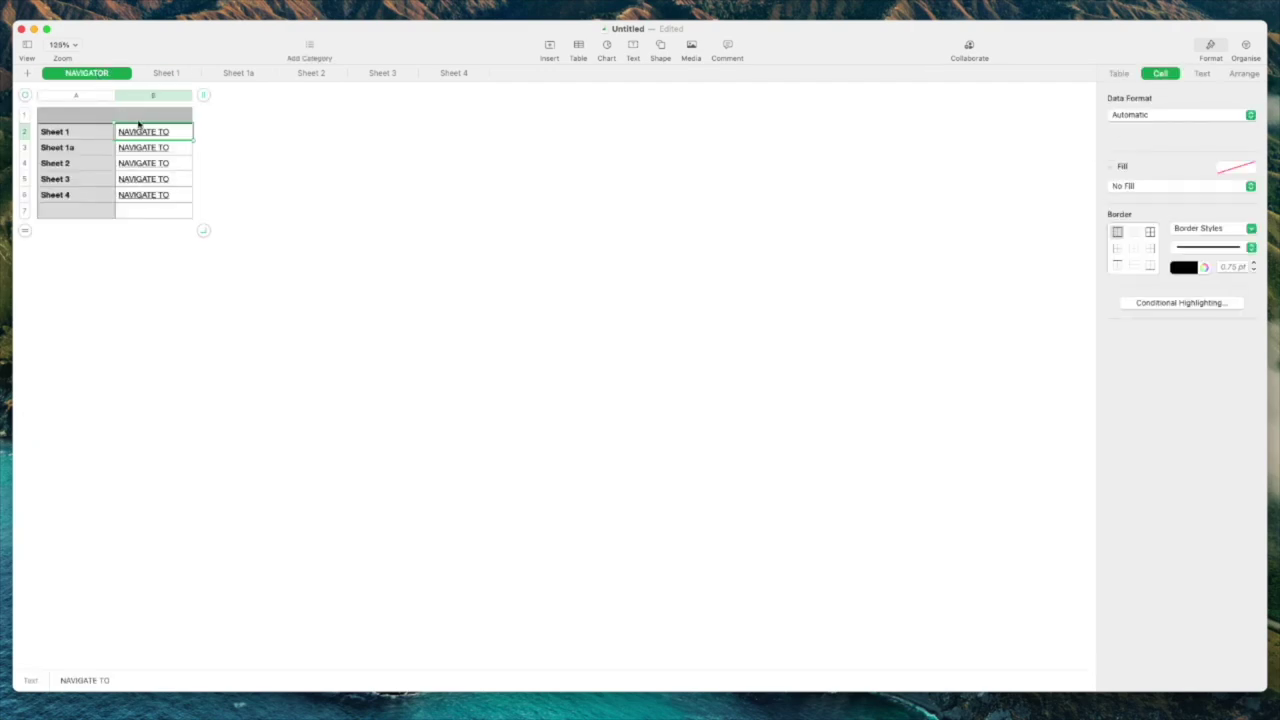
pyautogui.click(150, 147)
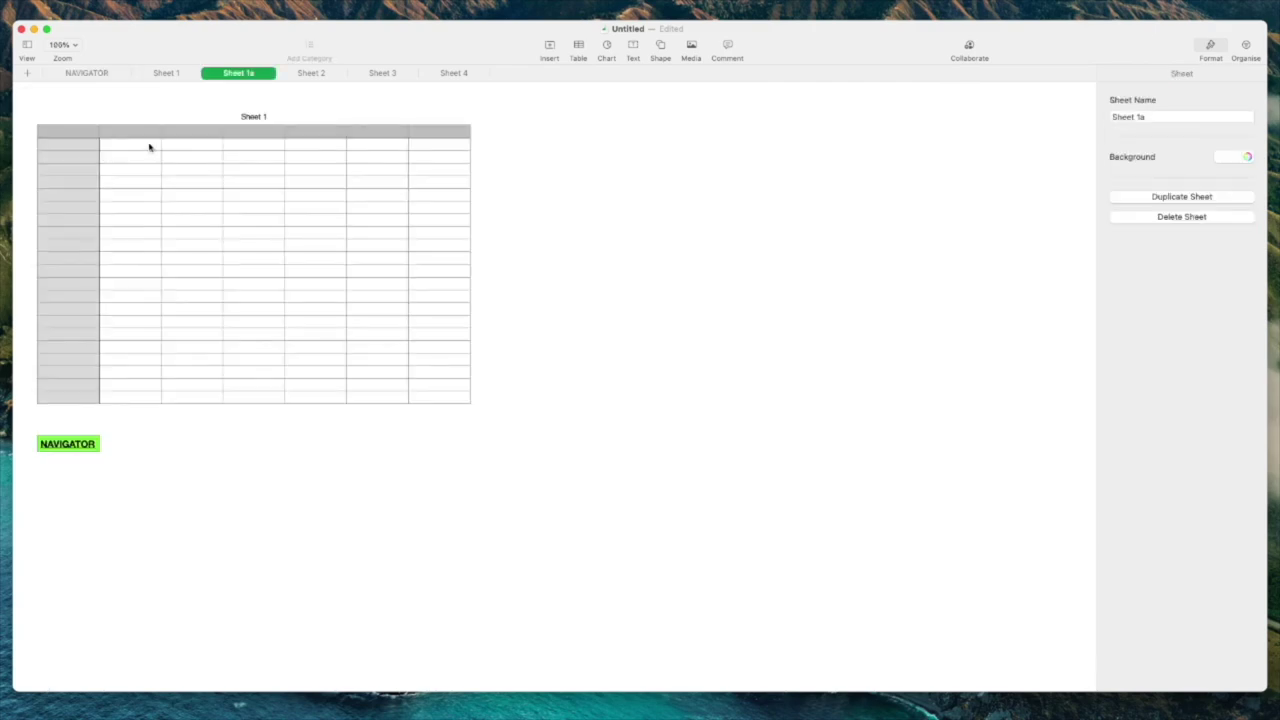
pyautogui.click(71, 447)
pyautogui.click(147, 166)
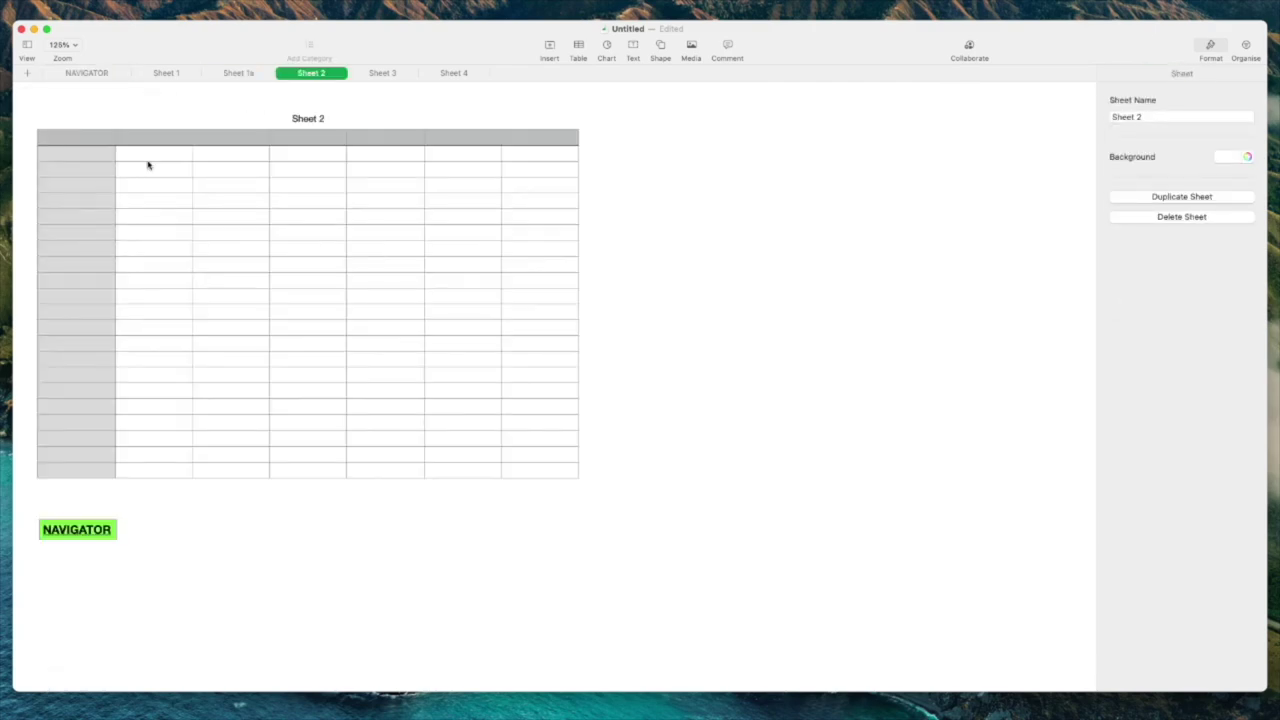
pyautogui.click(101, 75)
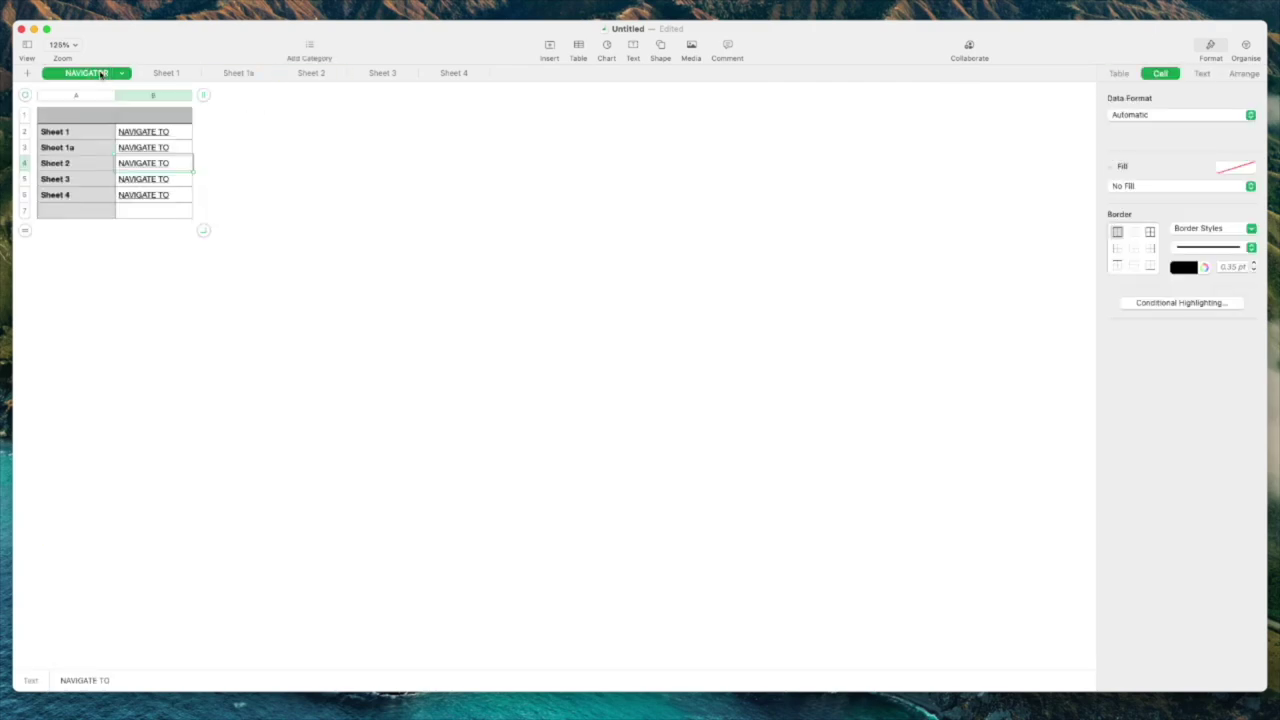
pyautogui.click(150, 180)
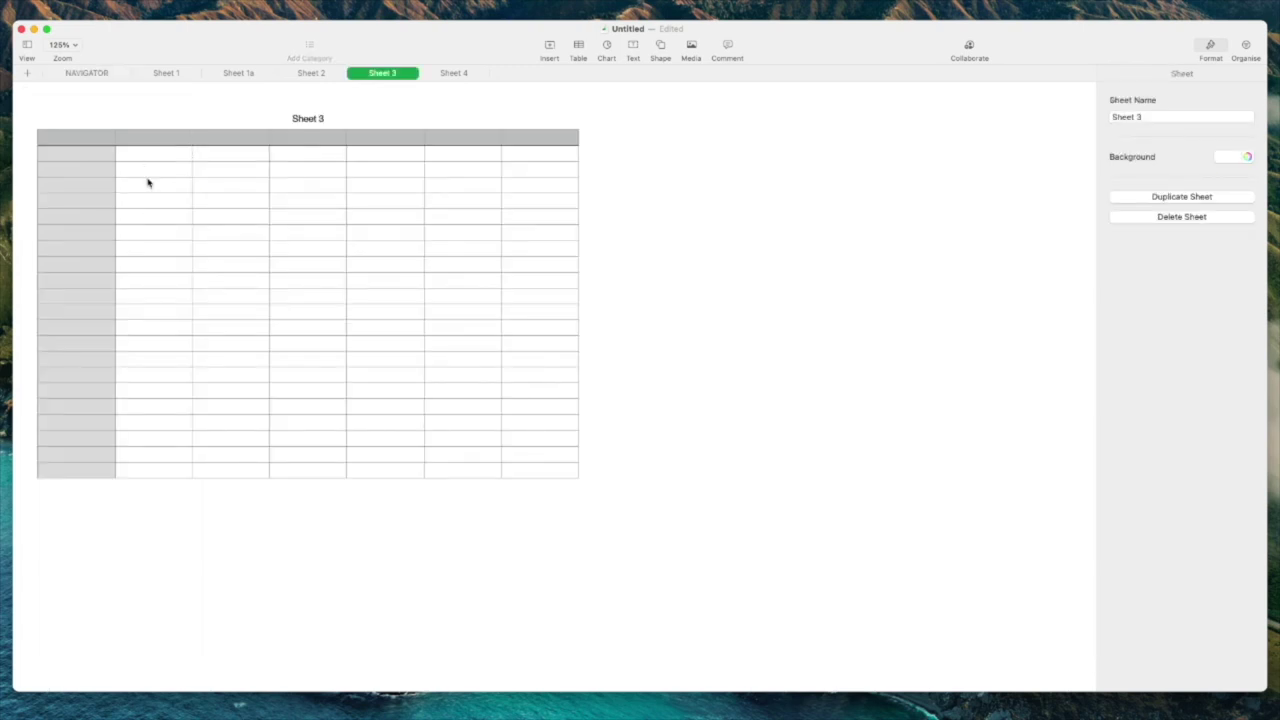
pyautogui.click(148, 182)
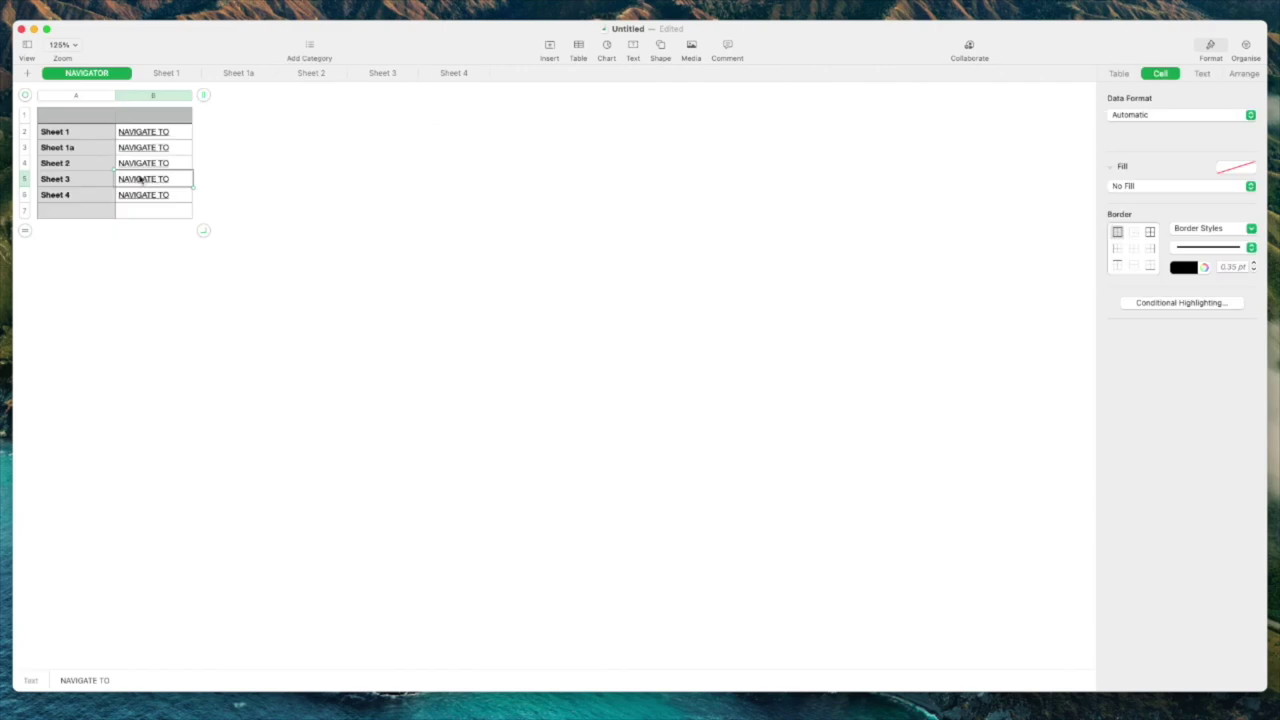
pyautogui.click(163, 200)
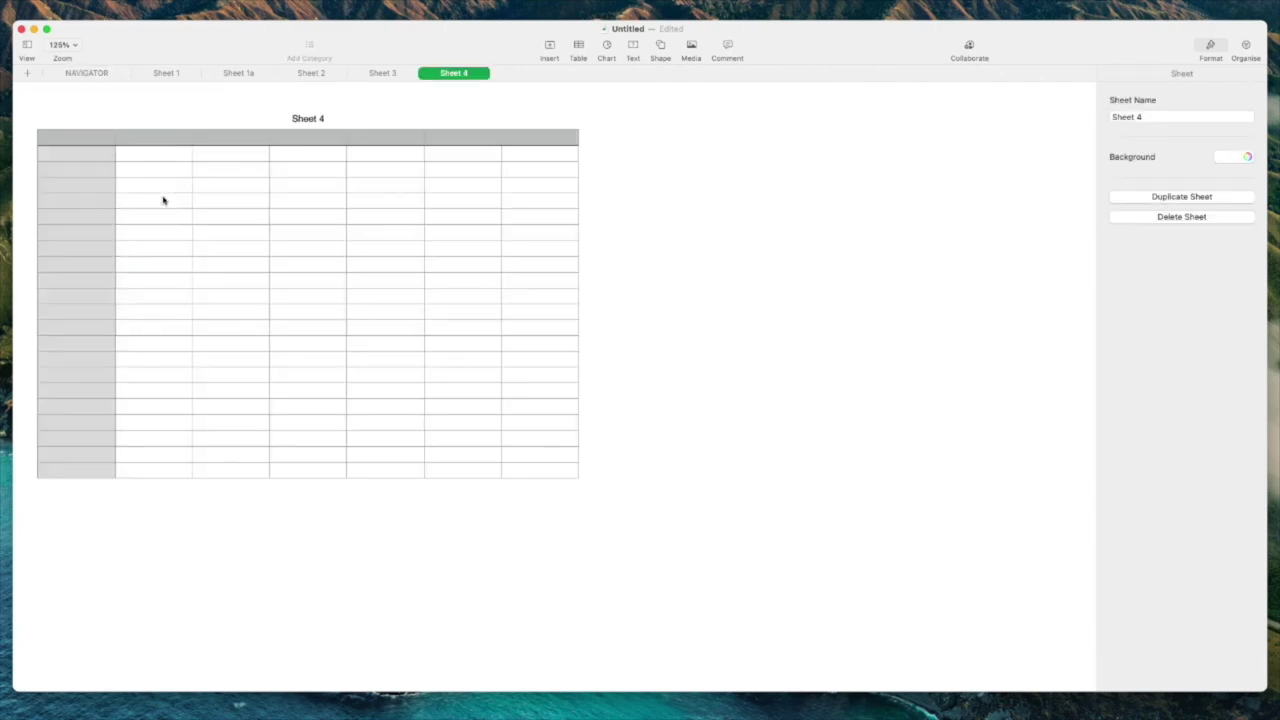
pyautogui.click(163, 200)
pyautogui.click(154, 133)
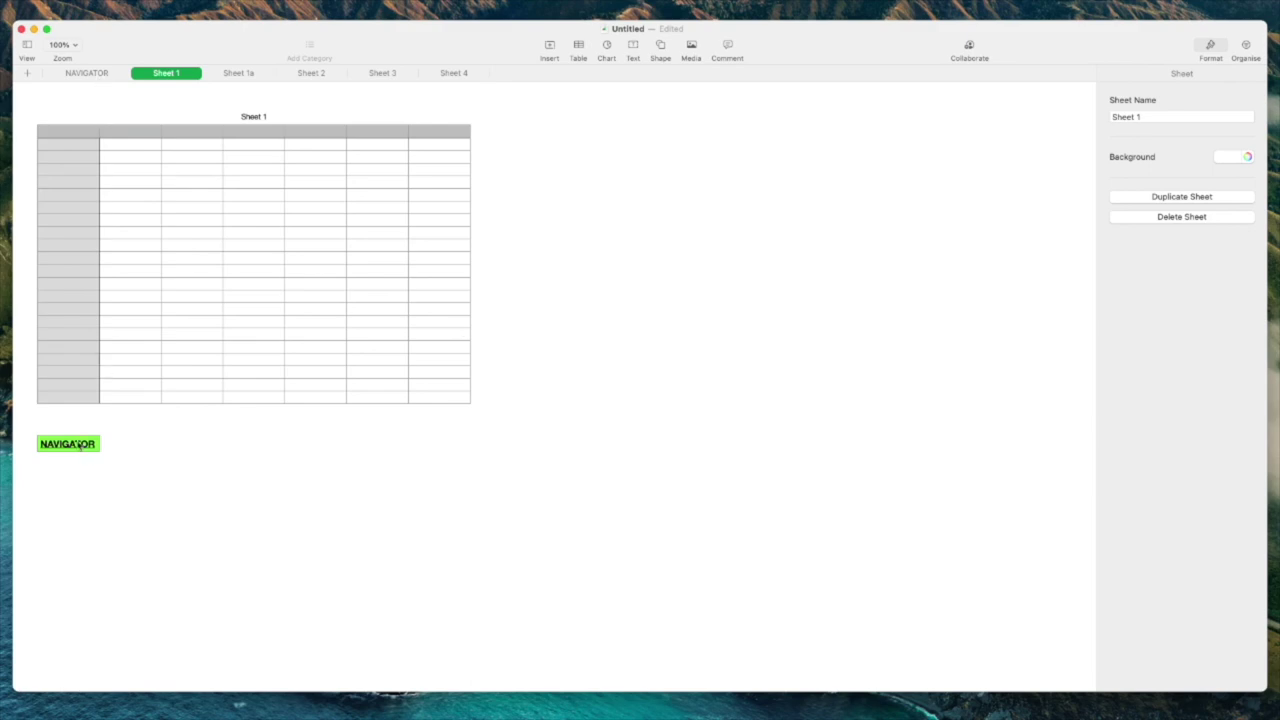
pyautogui.moveTo(87, 73)
pyautogui.click(102, 74)
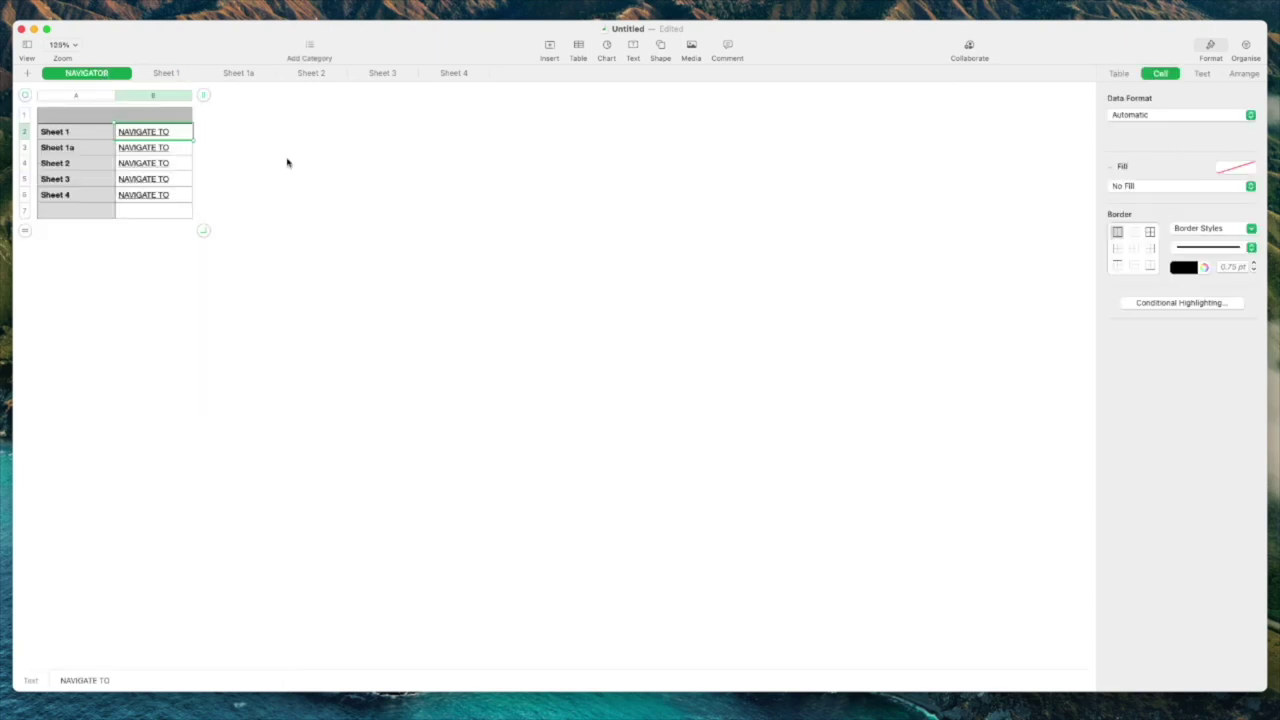